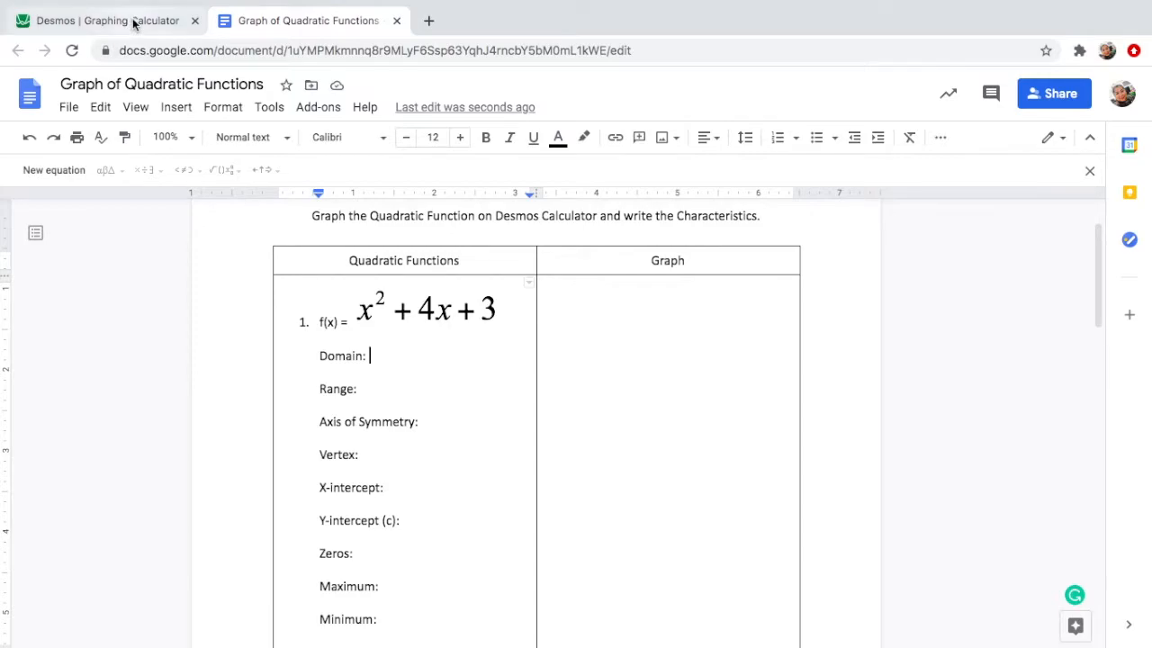
Step: Fill in the domain of x²+4x+3 as (-∞, ∞) in the worksheet, using equation infinity symbols
{"action": "left_click_drag", "start_coordinate": [836, 345], "coordinate": [835, 429]}
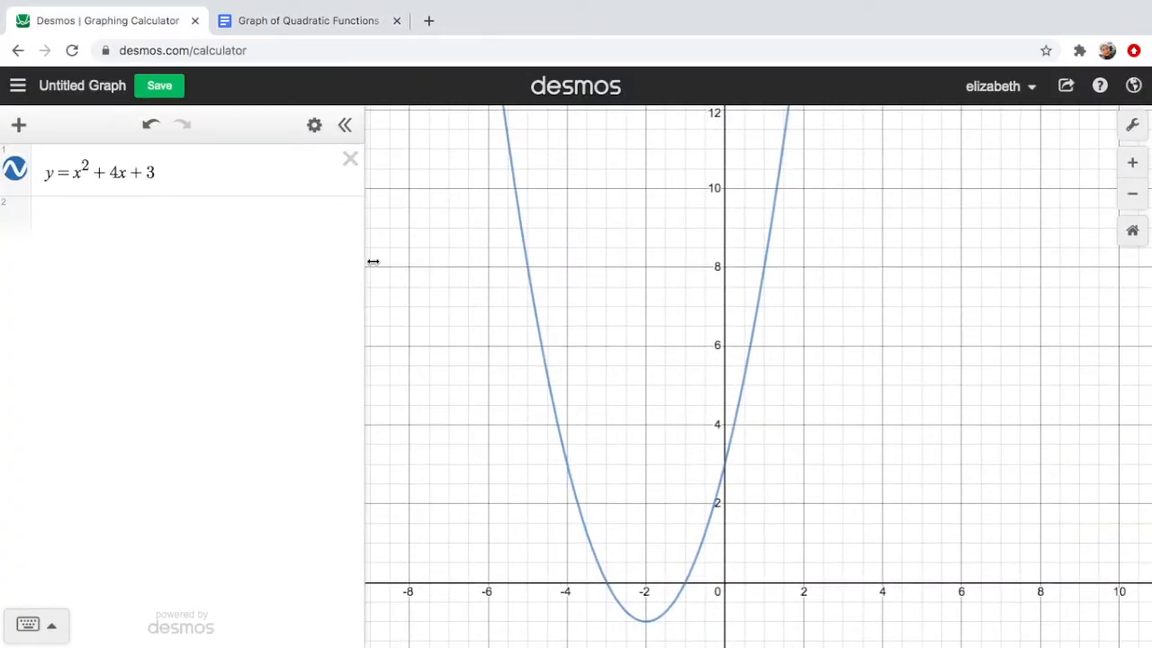
{"action": "left_click", "coordinate": [326, 20]}
{"action": "left_click", "coordinate": [417, 357]}
{"action": "type", "text": "(-"}
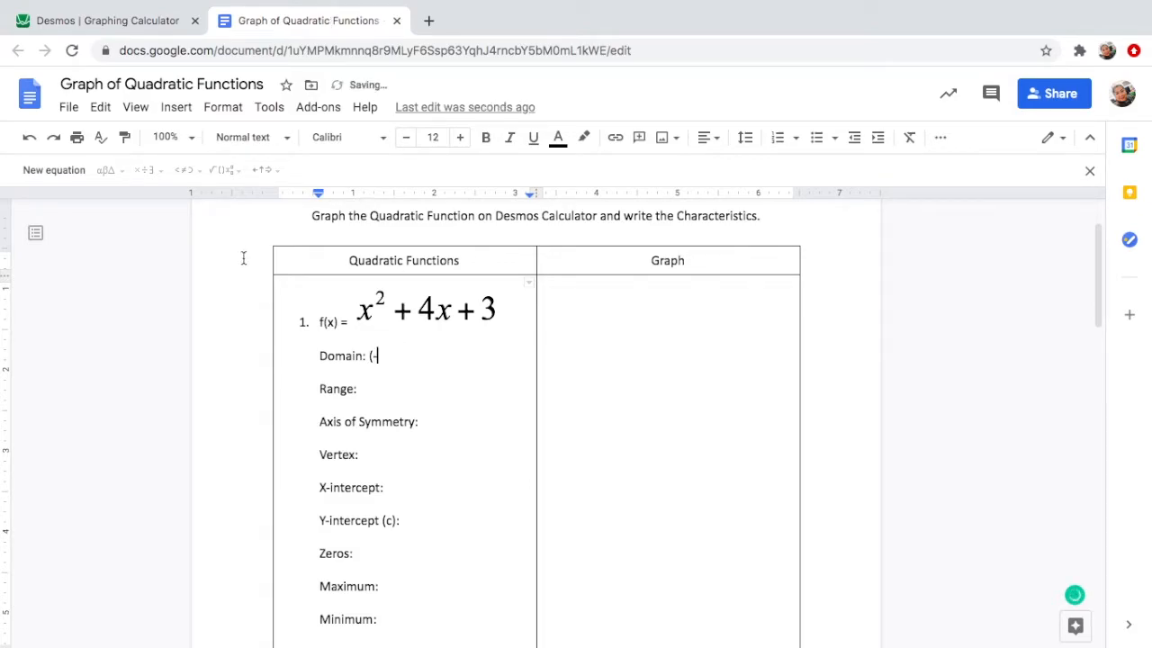
{"action": "left_click", "coordinate": [177, 108]}
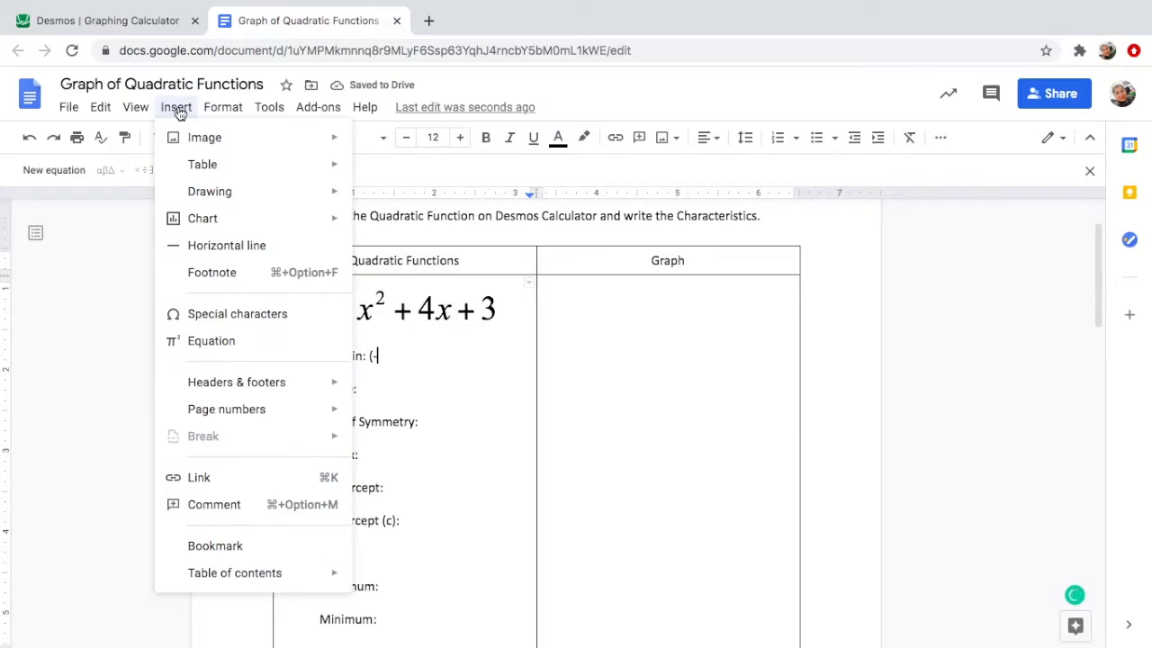
{"action": "left_click", "coordinate": [233, 351]}
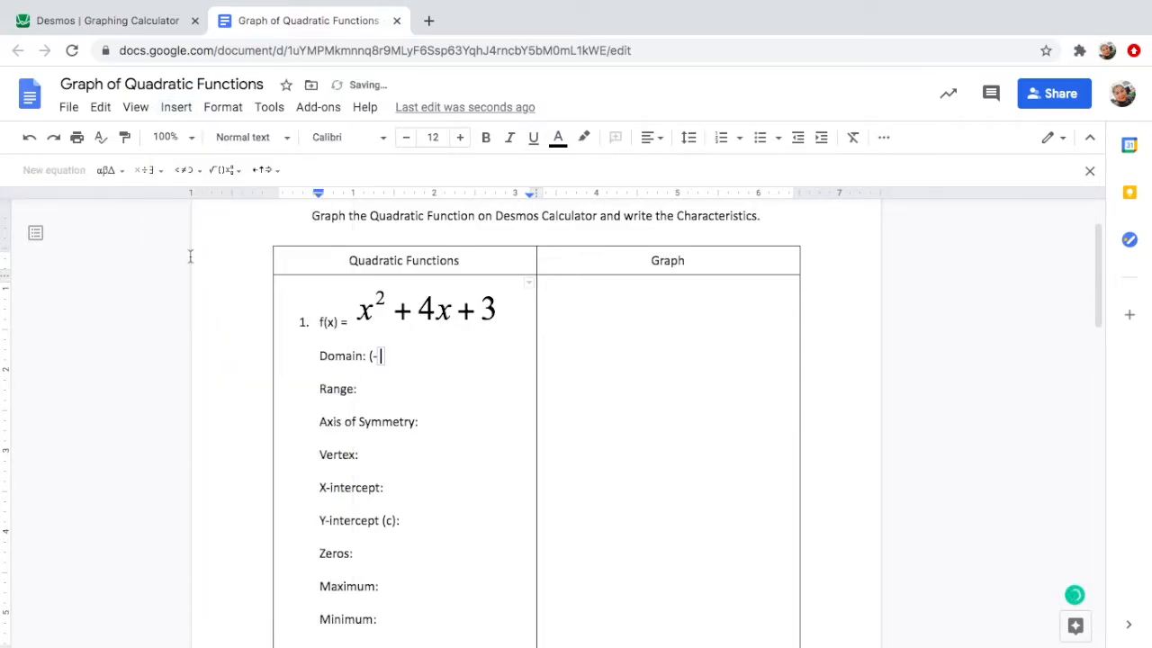
{"action": "left_click", "coordinate": [149, 173]}
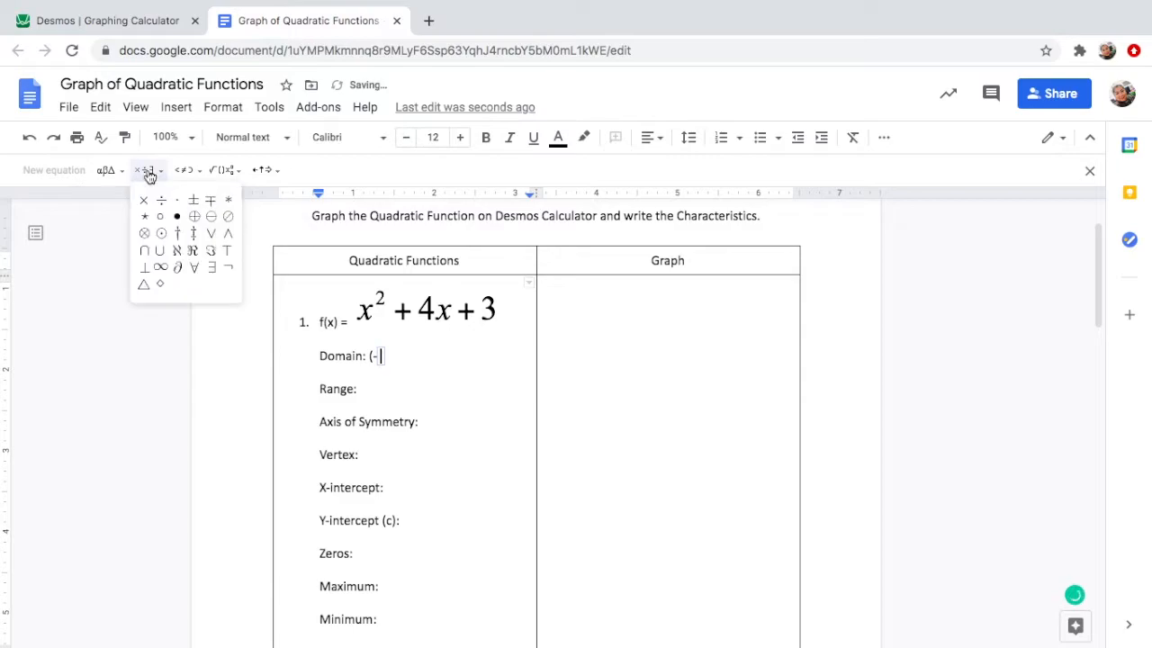
{"action": "left_click", "coordinate": [160, 267]}
{"action": "type", "text": ","}
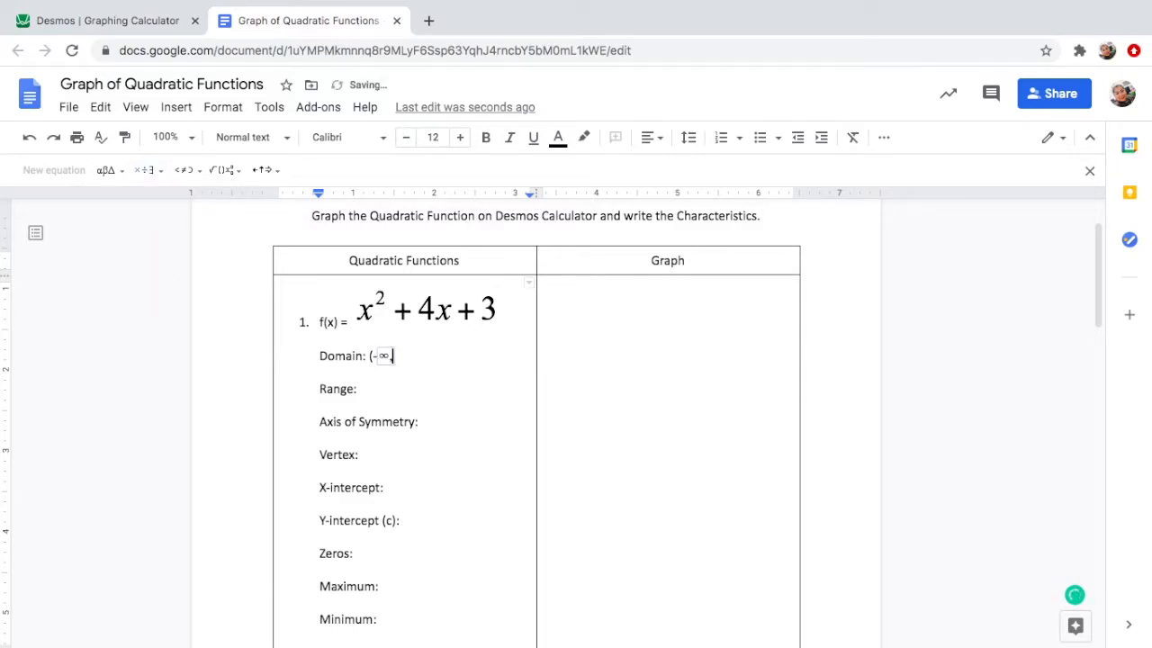
{"action": "left_click", "coordinate": [147, 170]}
{"action": "left_click", "coordinate": [162, 270]}
{"action": "type", "text": ")"}
Step: Switch to the Desmos graph and show the coordinates of the parabola's lowest point
{"action": "left_click", "coordinate": [144, 24]}
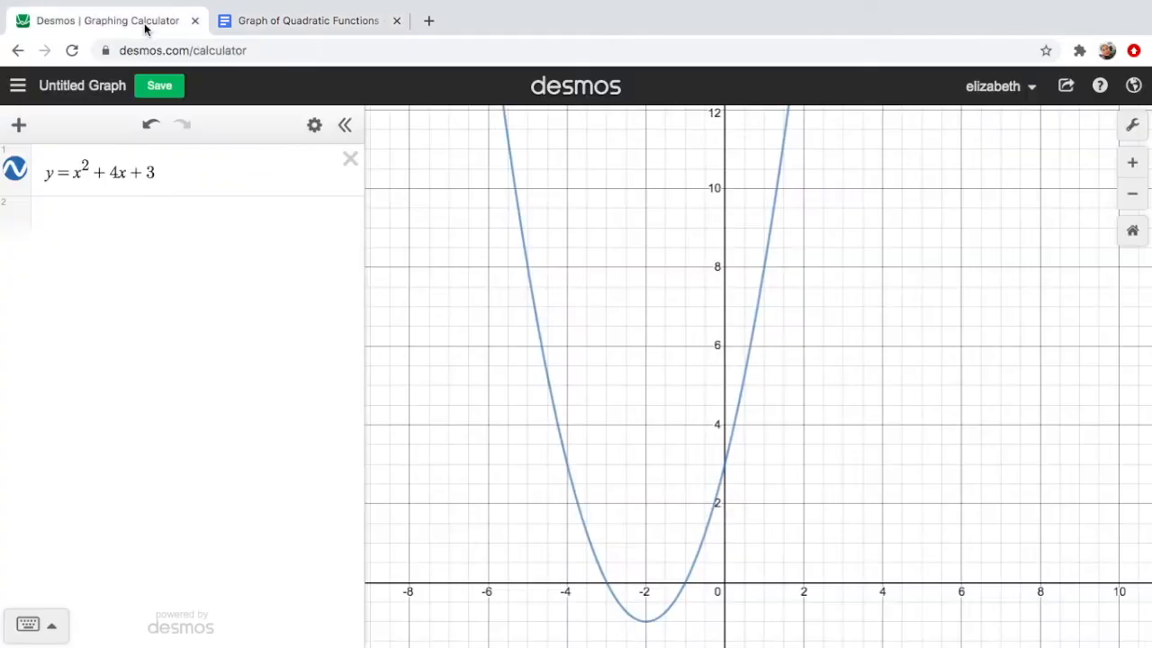
{"action": "left_click_drag", "start_coordinate": [835, 453], "coordinate": [831, 252]}
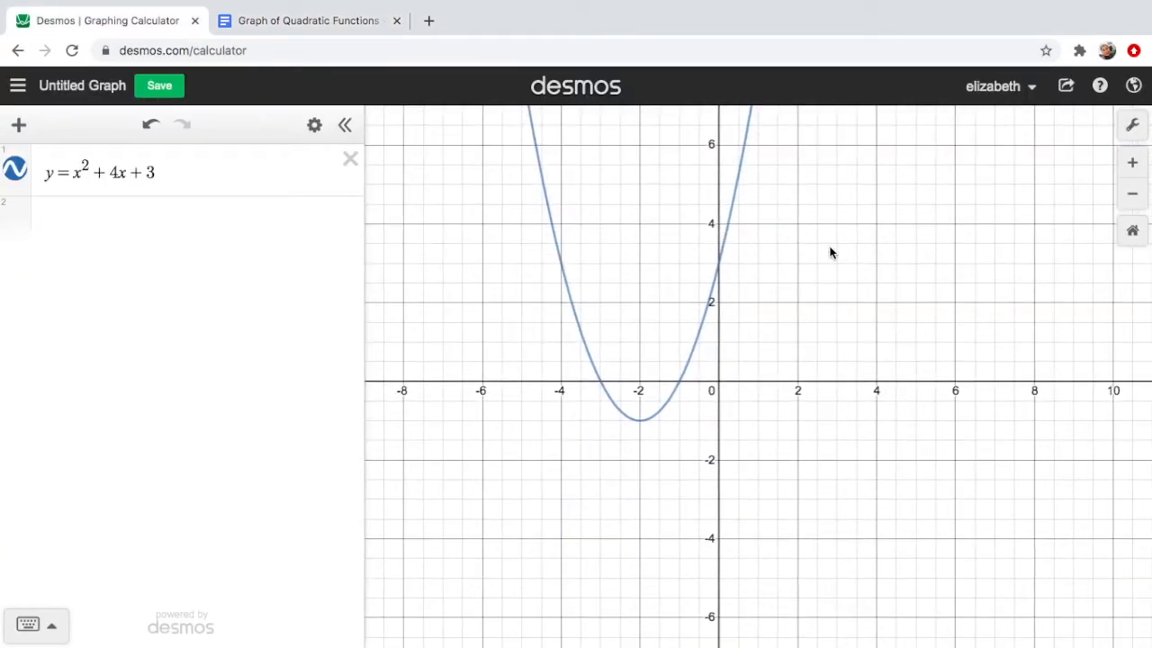
{"action": "left_click", "coordinate": [639, 427]}
{"action": "left_click", "coordinate": [641, 422]}
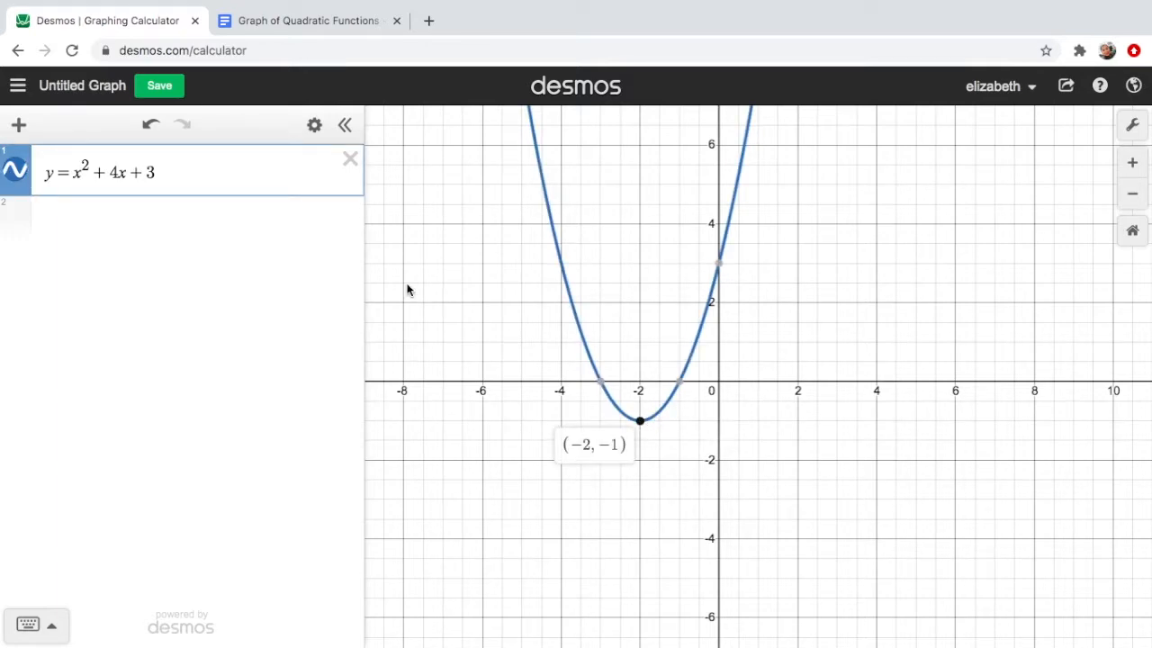
Step: Return to the Google Docs worksheet and insert a left square bracket special character after Range, searching for "brack"
{"action": "left_click", "coordinate": [351, 30]}
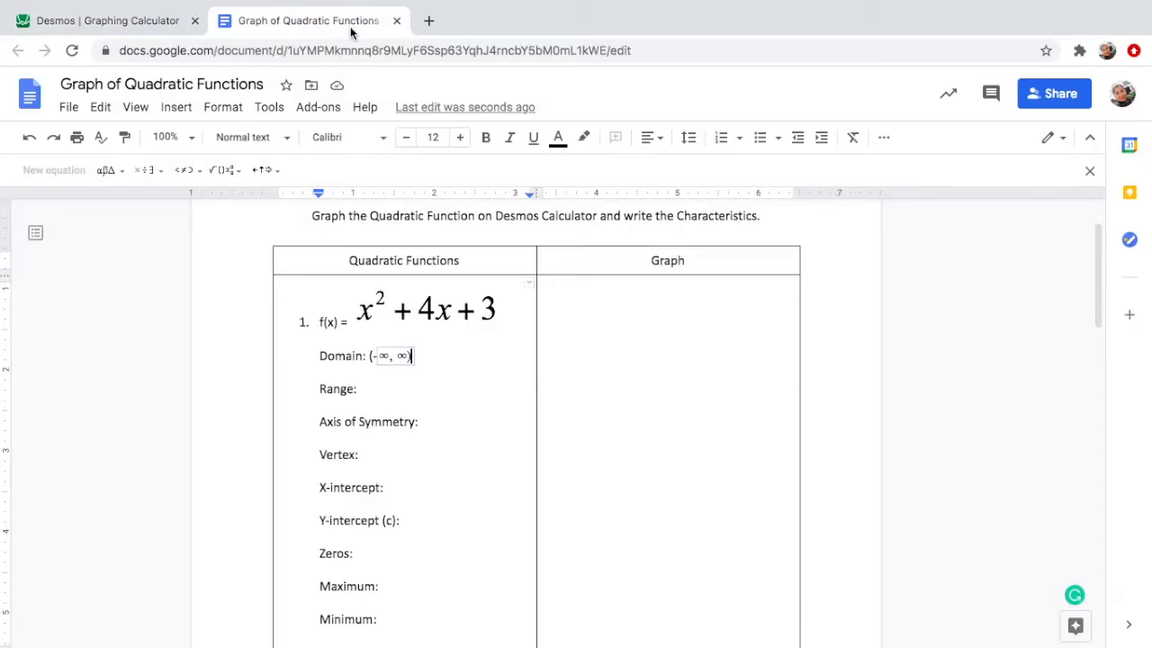
{"action": "left_click", "coordinate": [387, 393]}
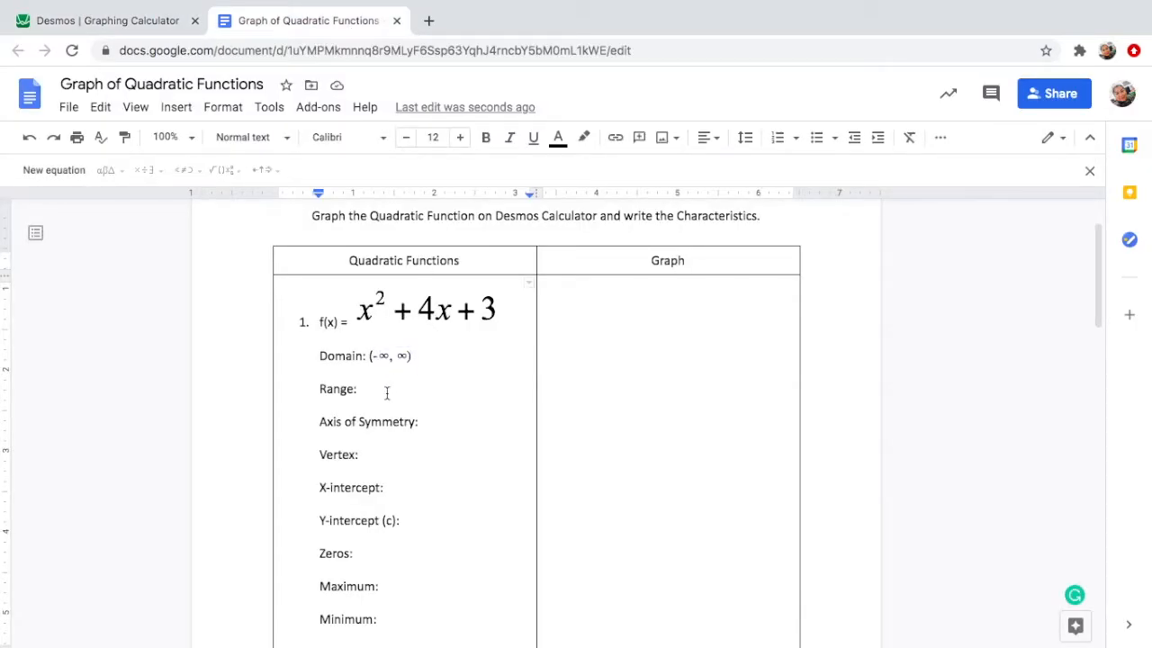
{"action": "left_click", "coordinate": [175, 109]}
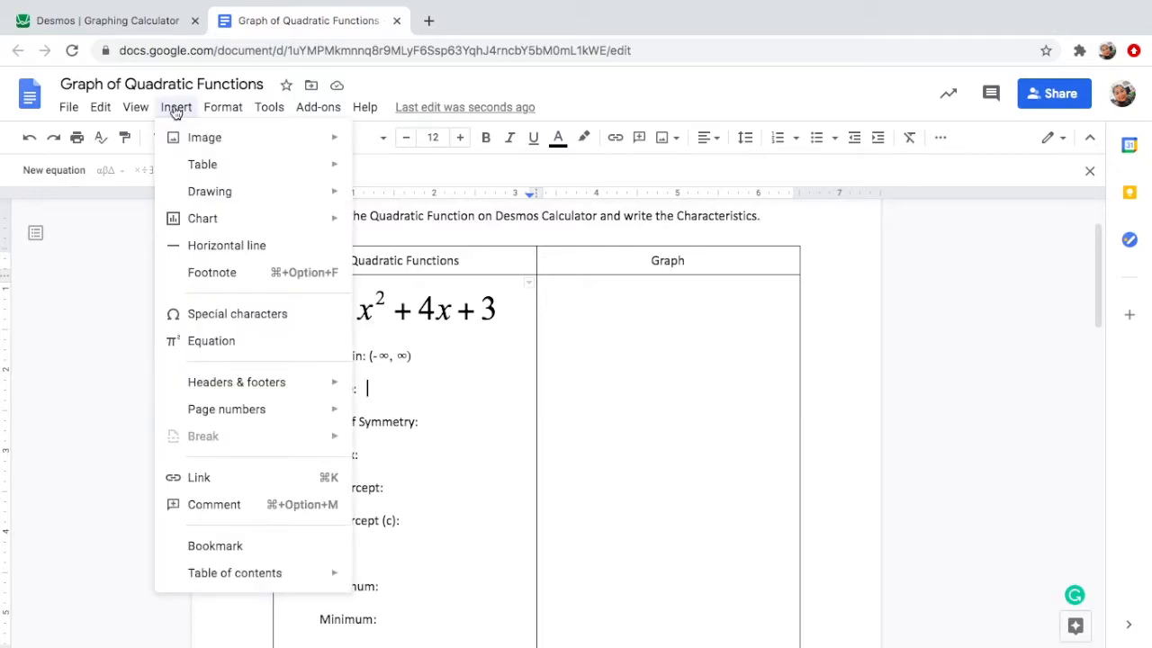
{"action": "left_click", "coordinate": [268, 321]}
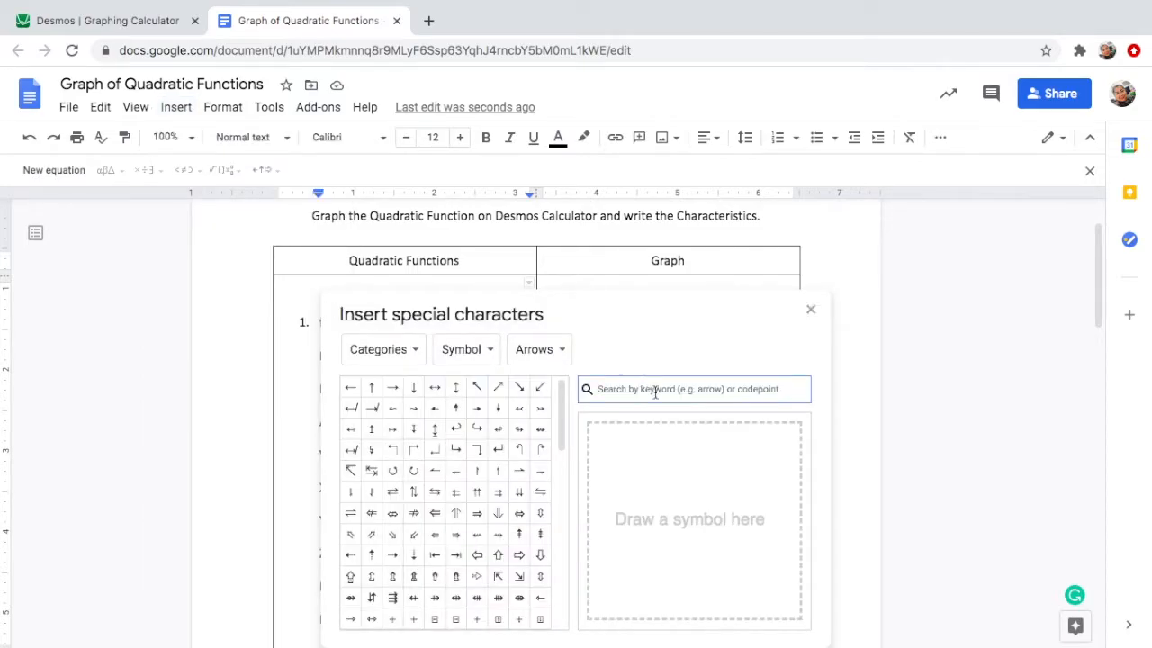
{"action": "type", "text": "brack"}
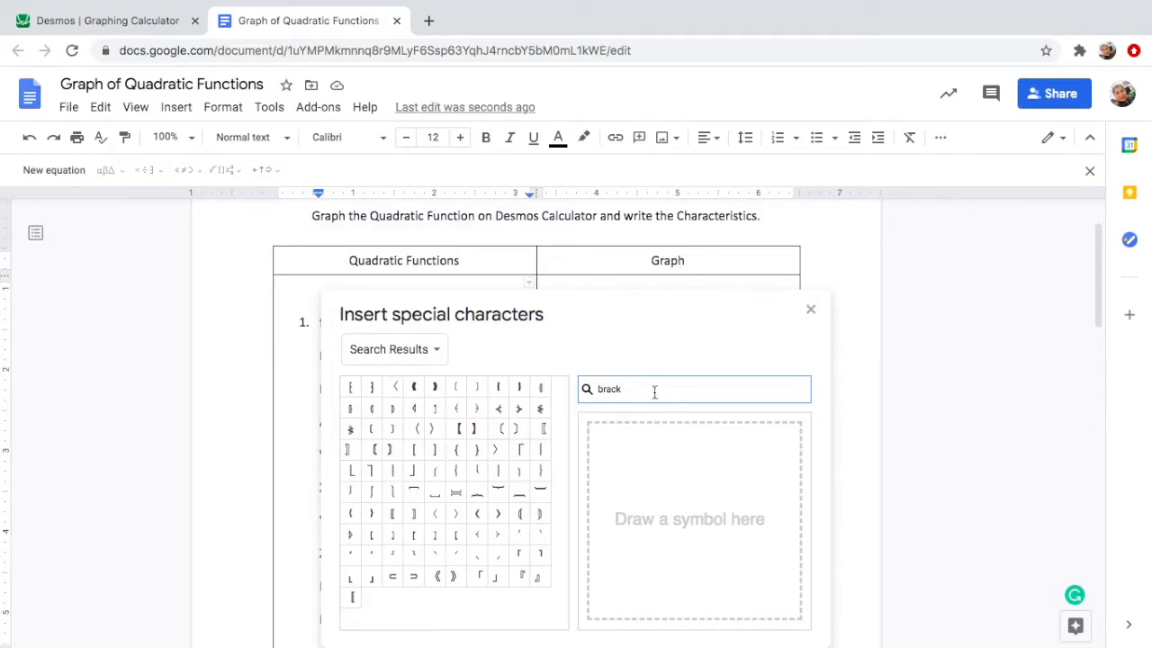
{"action": "left_click", "coordinate": [414, 449]}
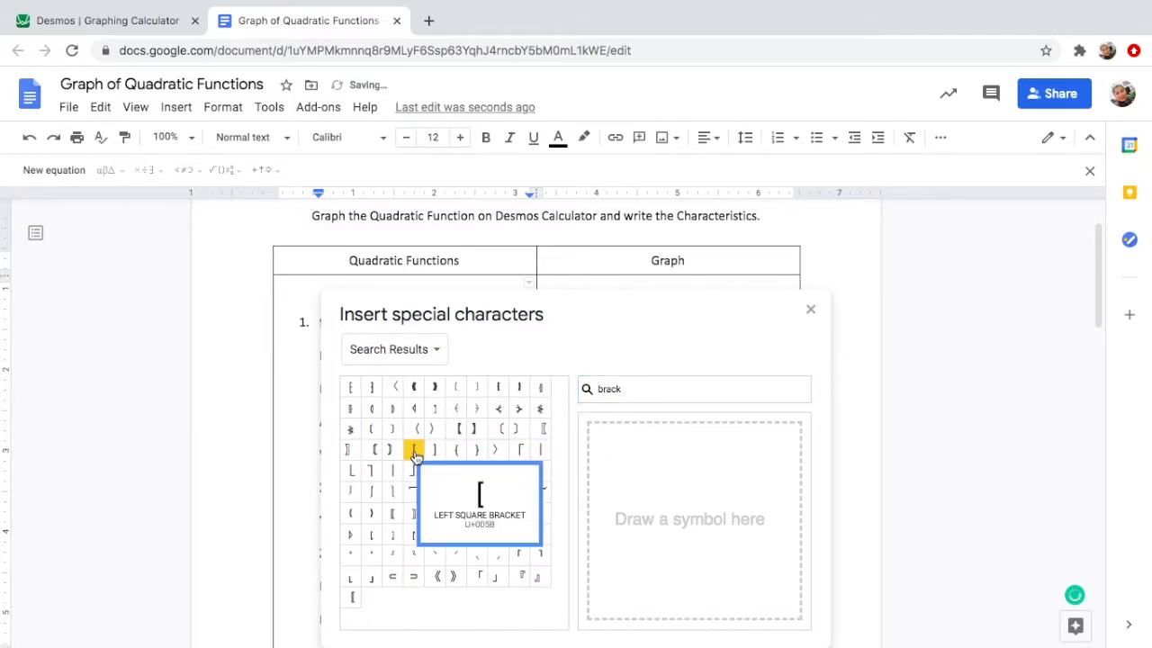
{"action": "left_click", "coordinate": [810, 311]}
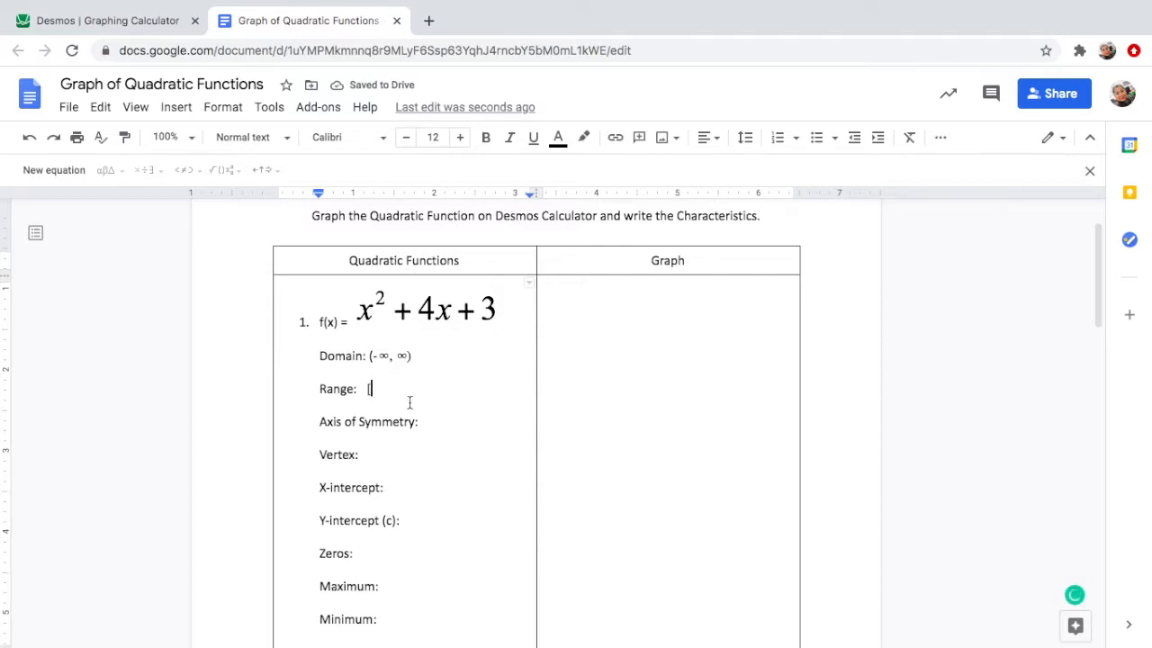
Step: Complete the range as [-1, ∞) with an equation infinity symbol, checking the lower bound against the Desmos graph
{"action": "type", "text": "-1,"}
{"action": "left_click", "coordinate": [141, 26]}
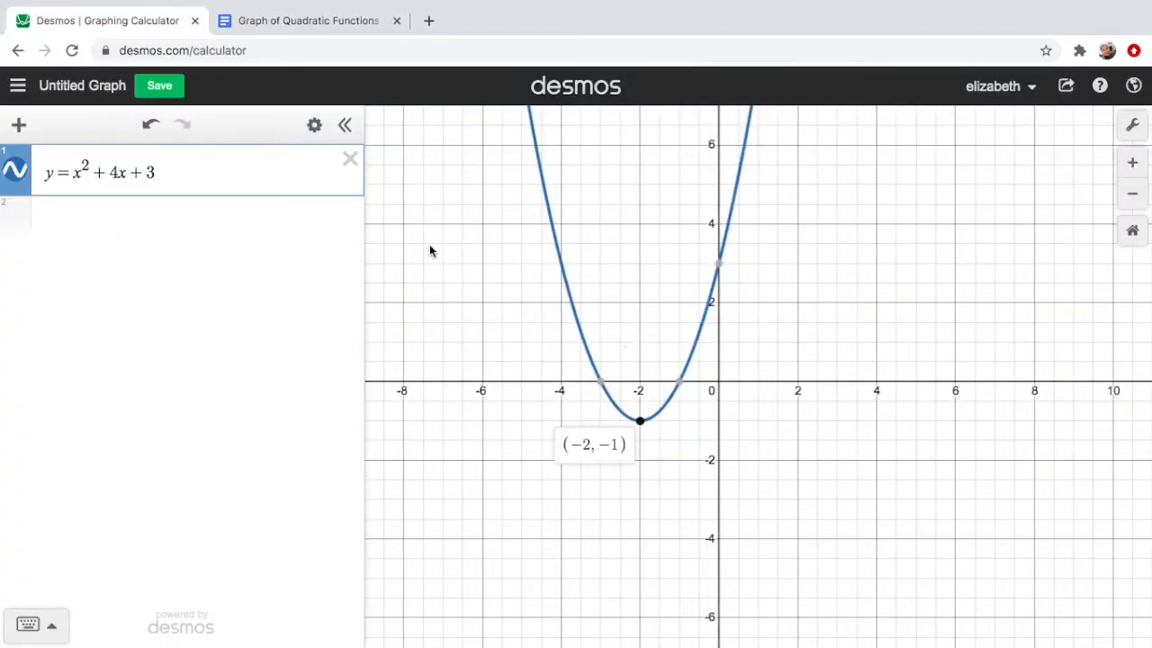
{"action": "left_click", "coordinate": [348, 24]}
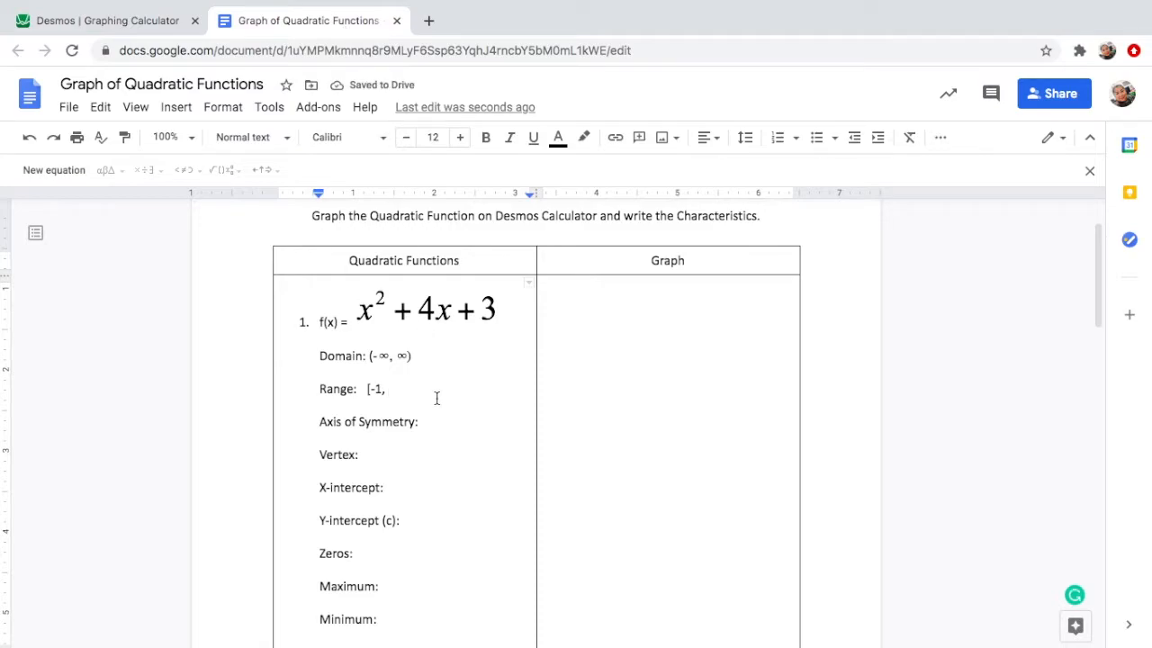
{"action": "left_click", "coordinate": [180, 113]}
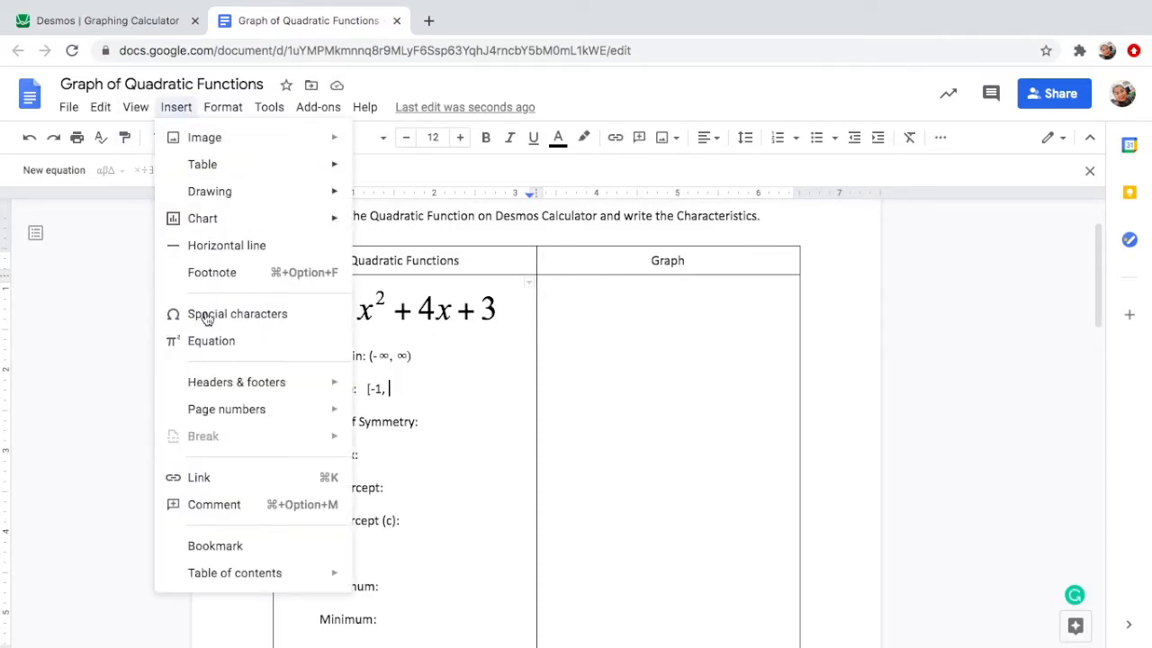
{"action": "left_click", "coordinate": [217, 340]}
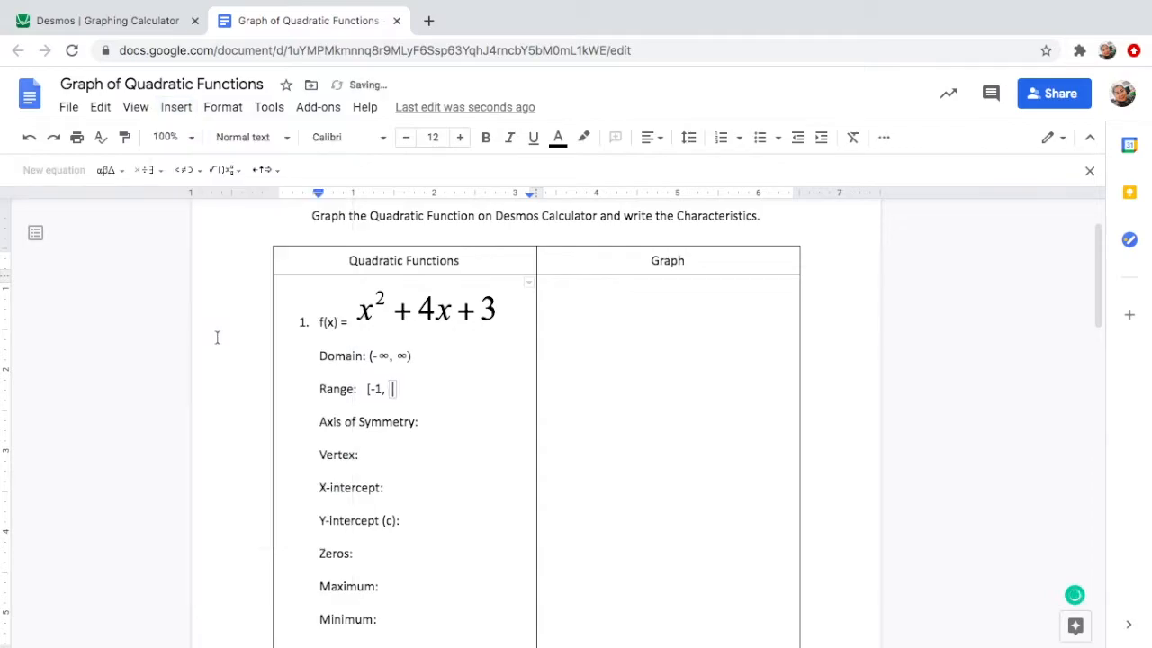
{"action": "left_click", "coordinate": [149, 170]}
{"action": "left_click", "coordinate": [160, 267]}
{"action": "type", "text": ")"}
{"action": "left_click", "coordinate": [442, 355]}
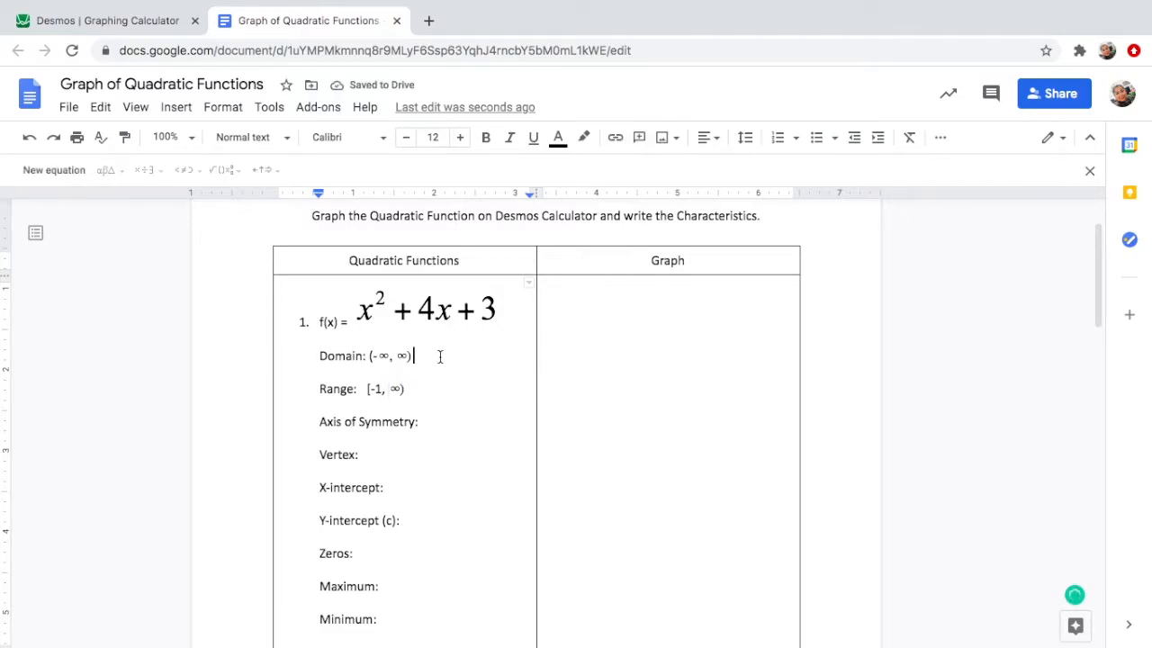
{"action": "left_click", "coordinate": [429, 400]}
Step: Check the vertex on the Desmos graph and enter x=-2 as the axis of symmetry in the worksheet
{"action": "left_click", "coordinate": [442, 424]}
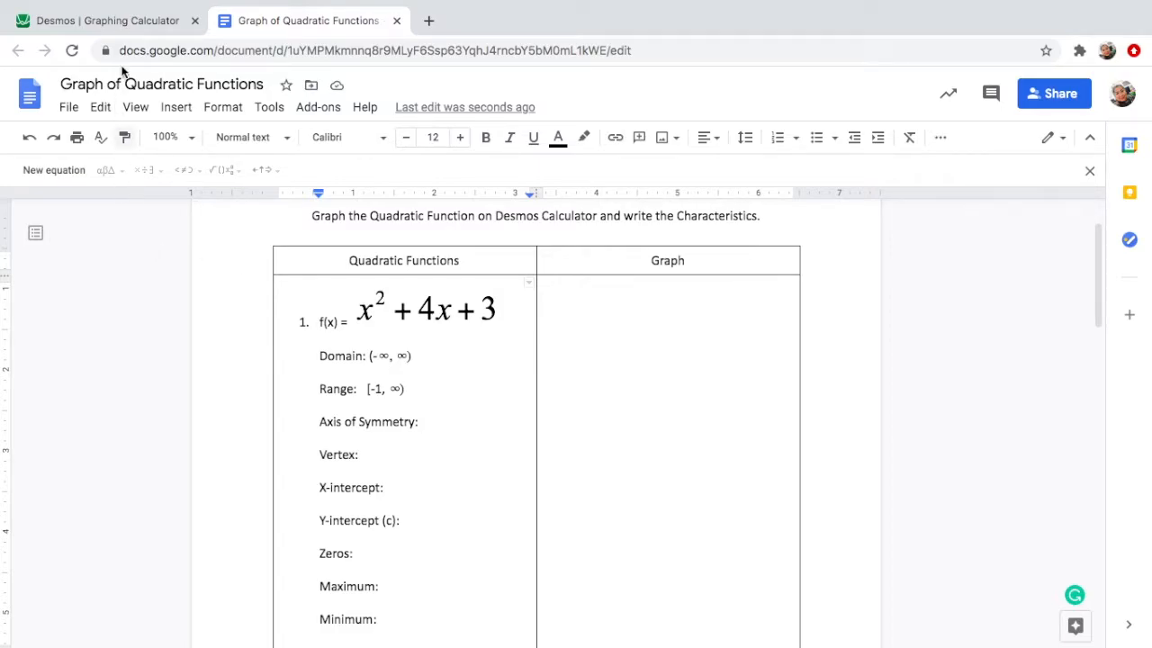
{"action": "left_click", "coordinate": [138, 27]}
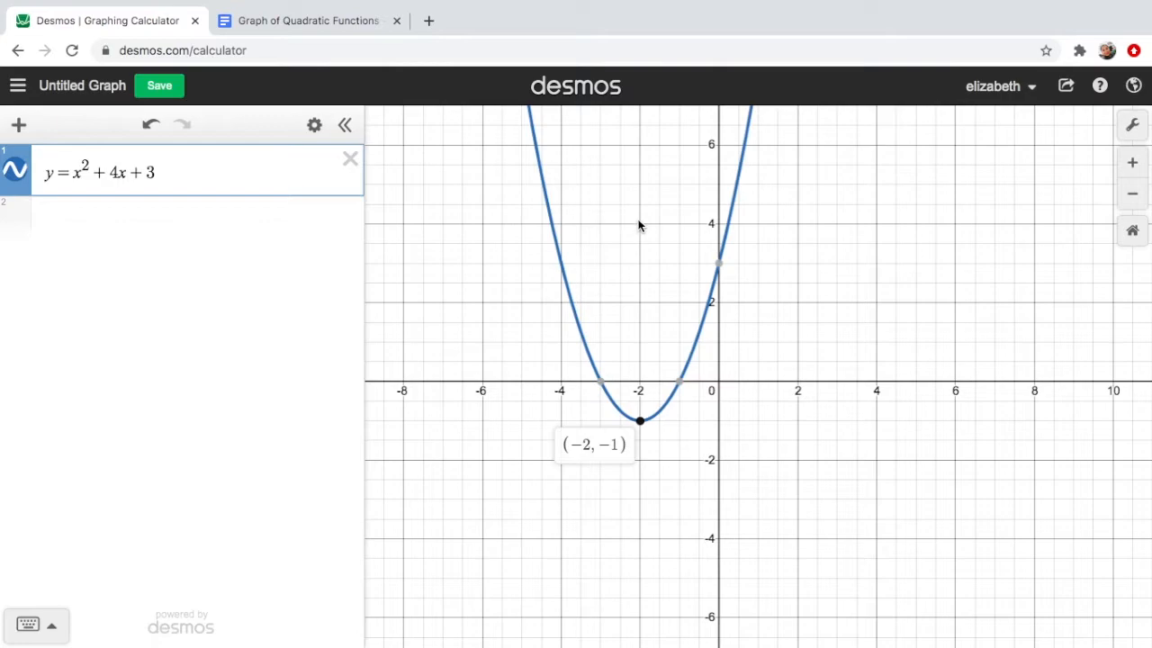
{"action": "left_click", "coordinate": [639, 422]}
{"action": "left_click", "coordinate": [328, 24]}
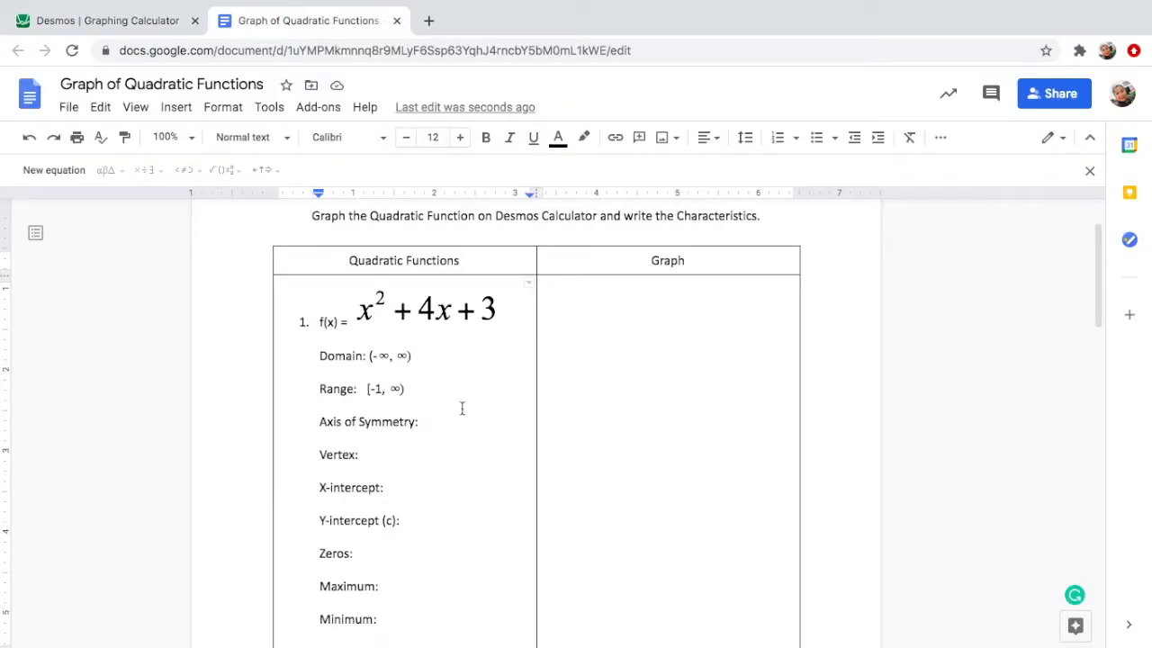
{"action": "type", "text": "x=-2"}
Step: Fill in the vertex as (-2, -1) in the worksheet, checking its coordinates on the Desmos graph
{"action": "left_click", "coordinate": [399, 454]}
{"action": "left_click", "coordinate": [139, 18]}
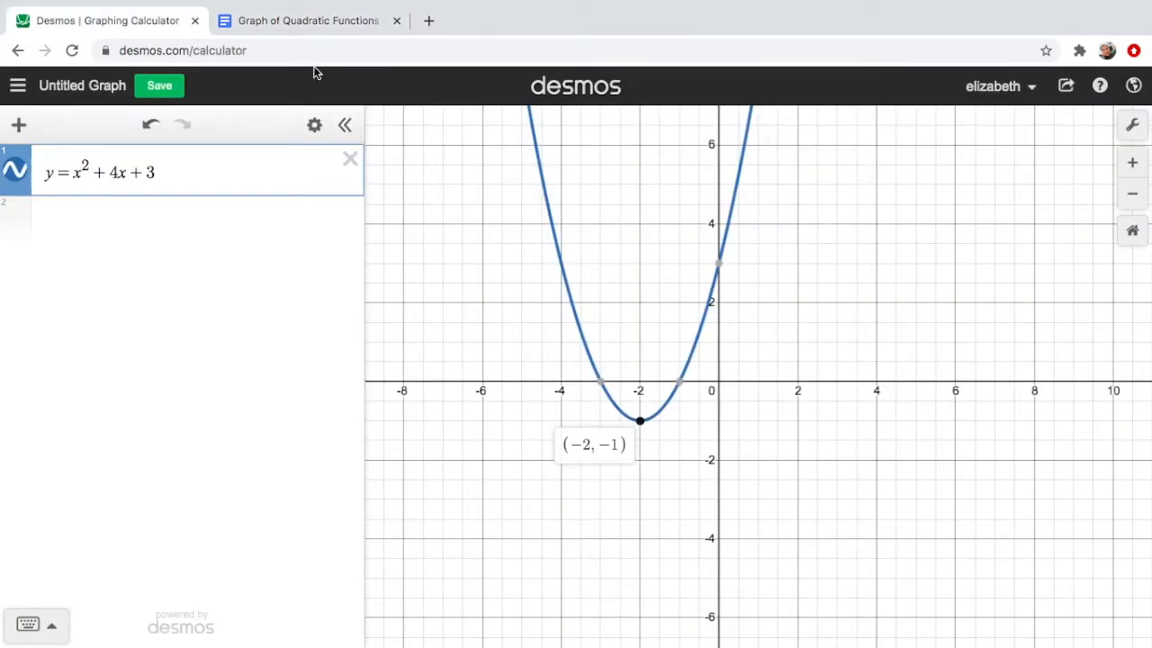
{"action": "left_click", "coordinate": [325, 22]}
{"action": "type", "text": "("}
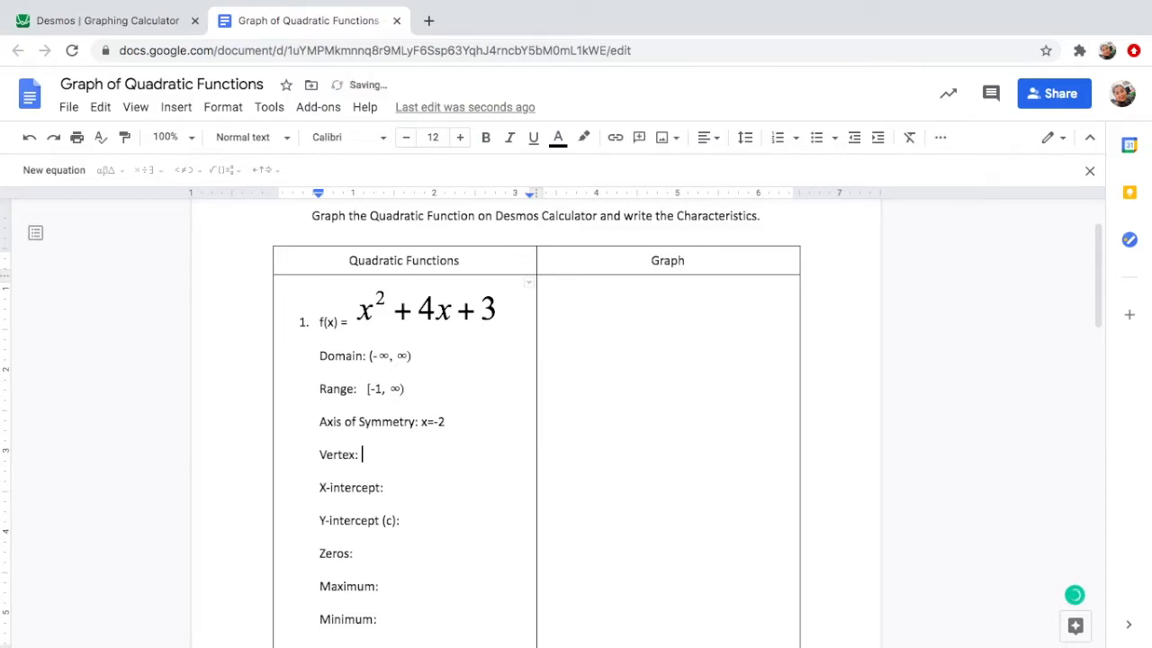
{"action": "type", "text": "-2, -1)"}
Step: Label both x-axis crossings on the Desmos graph and enter (-3, 0) (-1, 0) as the worksheet's x-intercepts
{"action": "left_click", "coordinate": [135, 21]}
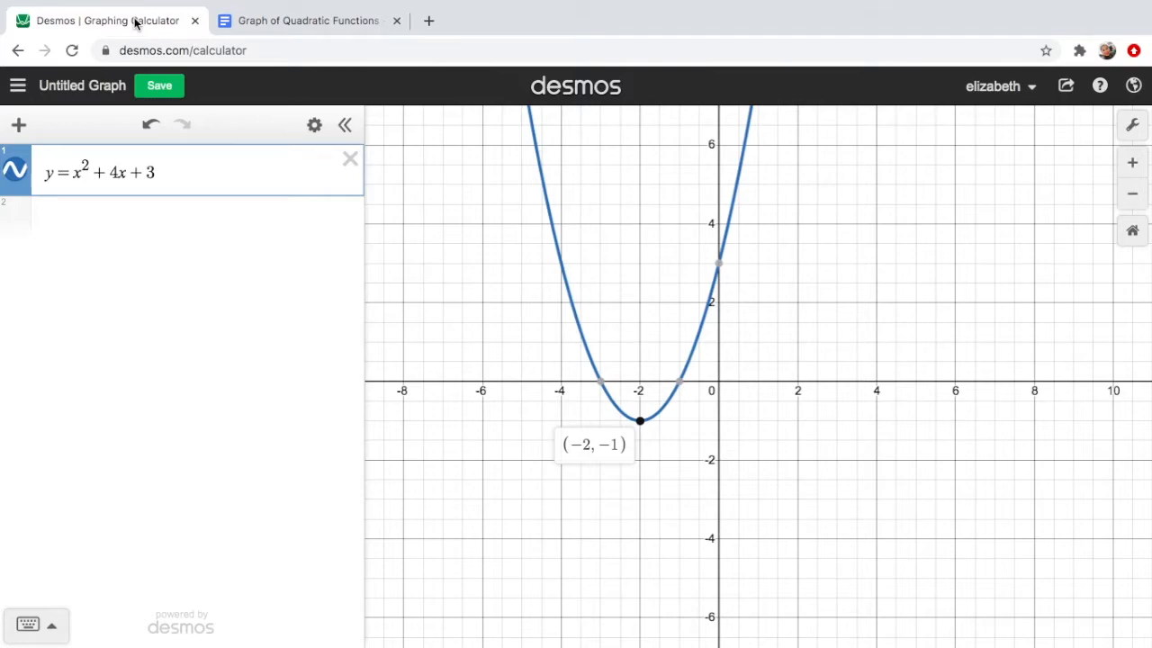
{"action": "left_click", "coordinate": [602, 385]}
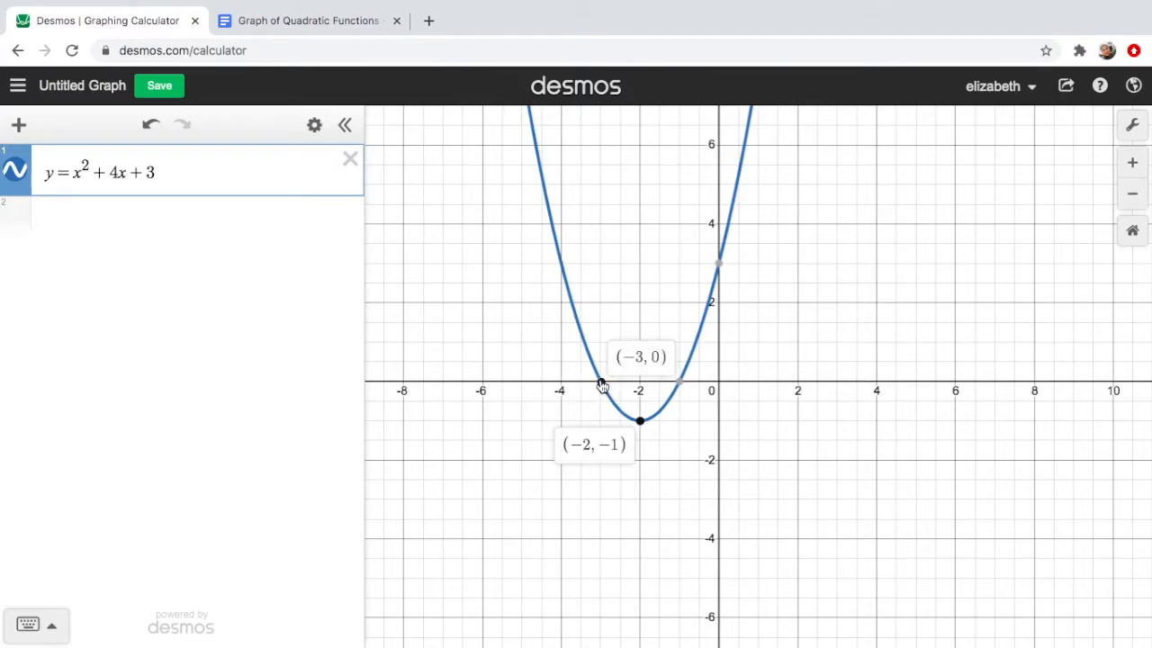
{"action": "left_click", "coordinate": [680, 387]}
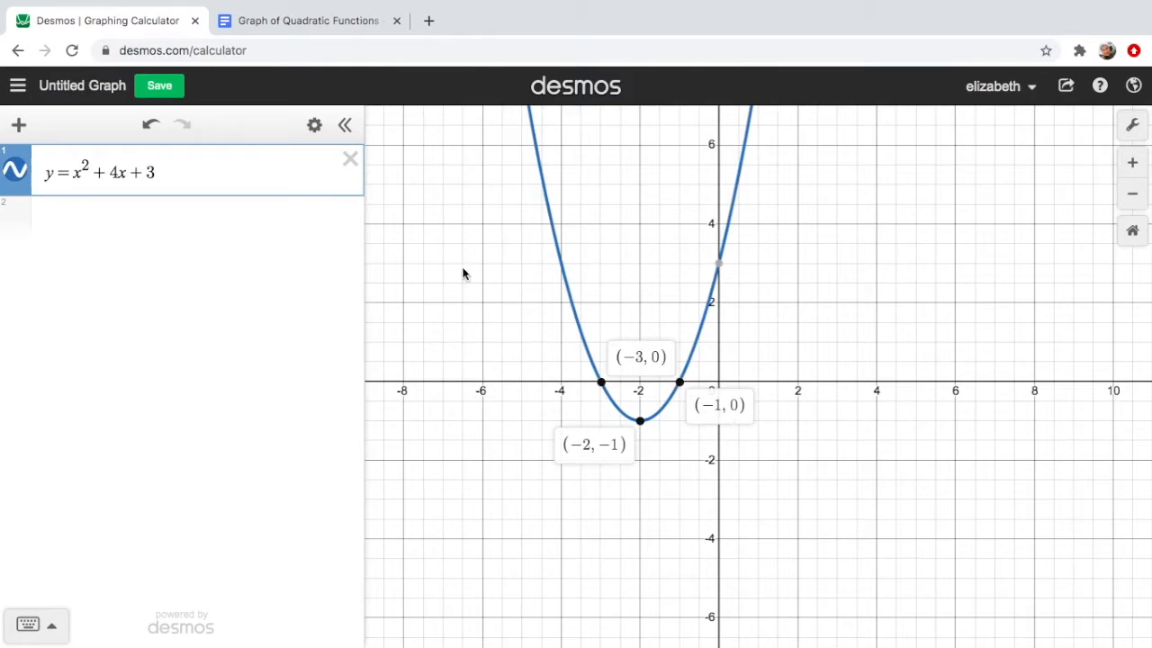
{"action": "left_click", "coordinate": [328, 23]}
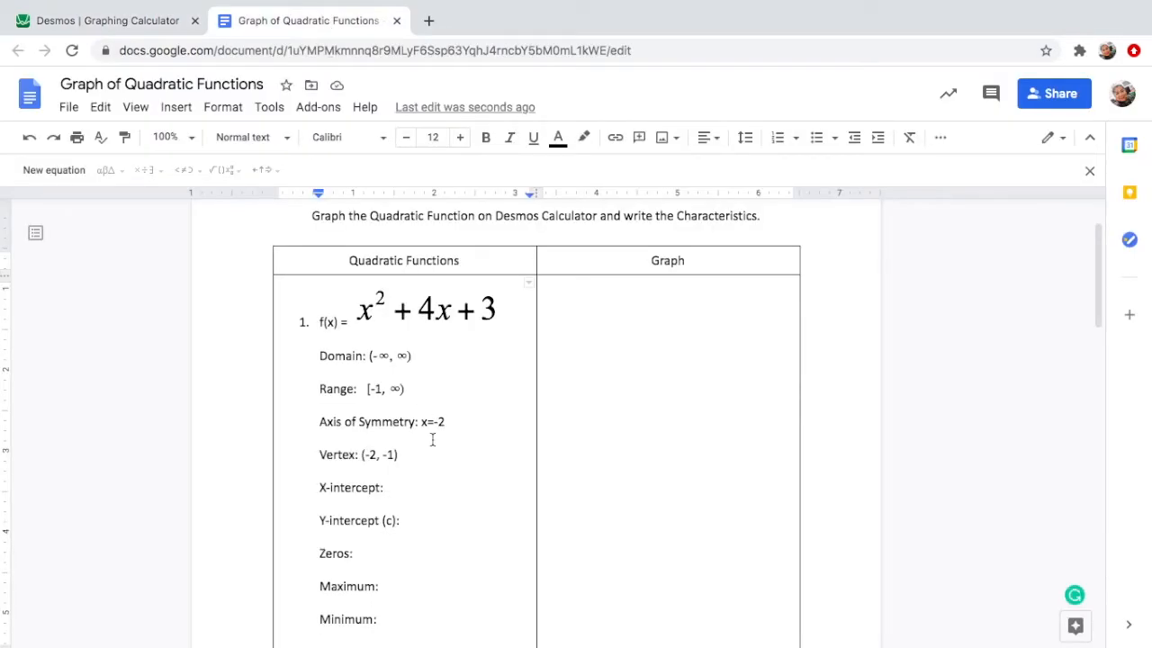
{"action": "type", "text": "(-3,"}
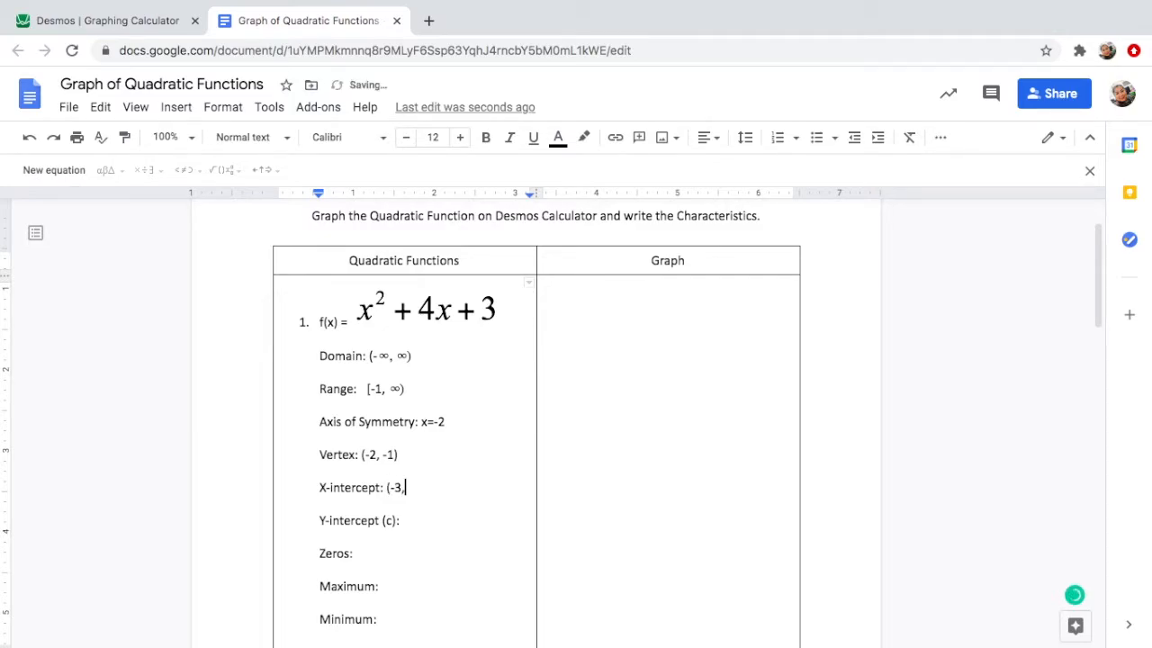
{"action": "type", "text": " 0) (-1, 0)"}
Step: Enter (0,3) as the y-intercept in the worksheet and check the y-axis crossing on the Desmos graph
{"action": "left_click", "coordinate": [424, 521]}
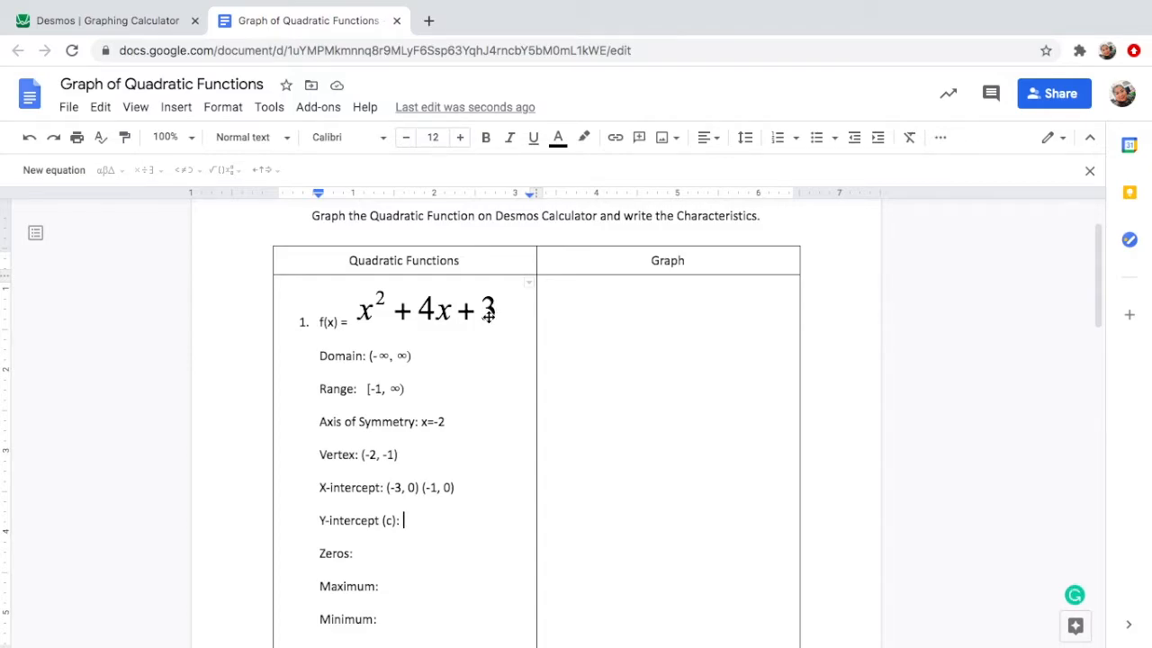
{"action": "type", "text": "("}
{"action": "type", "text": "0,3)"}
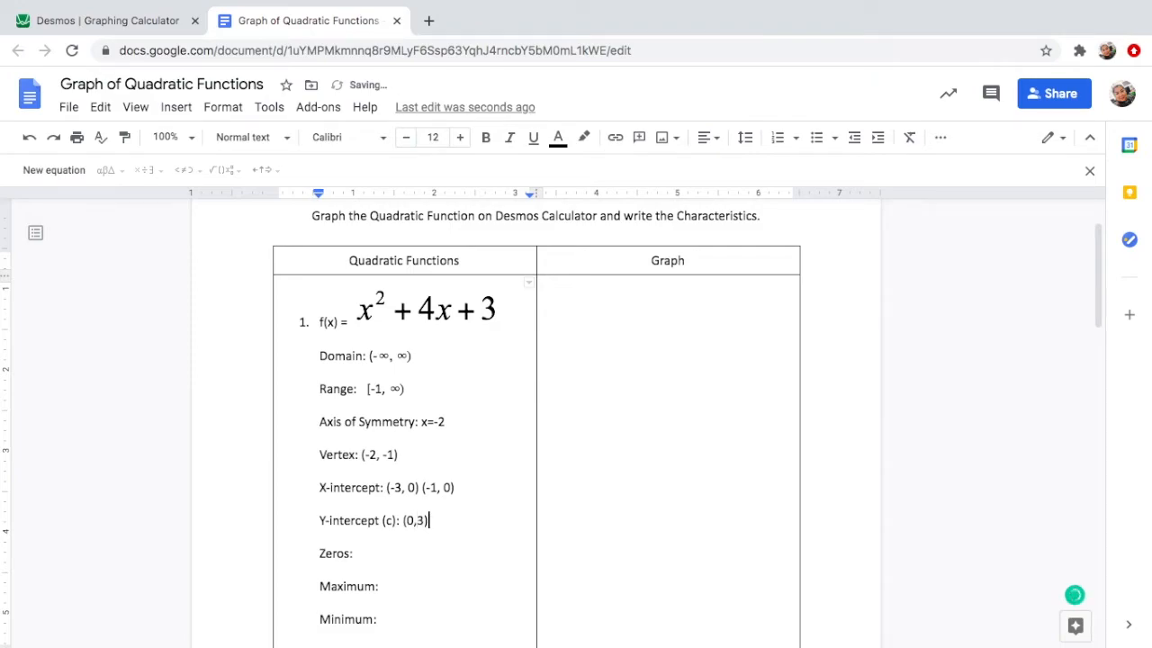
{"action": "left_click", "coordinate": [129, 21]}
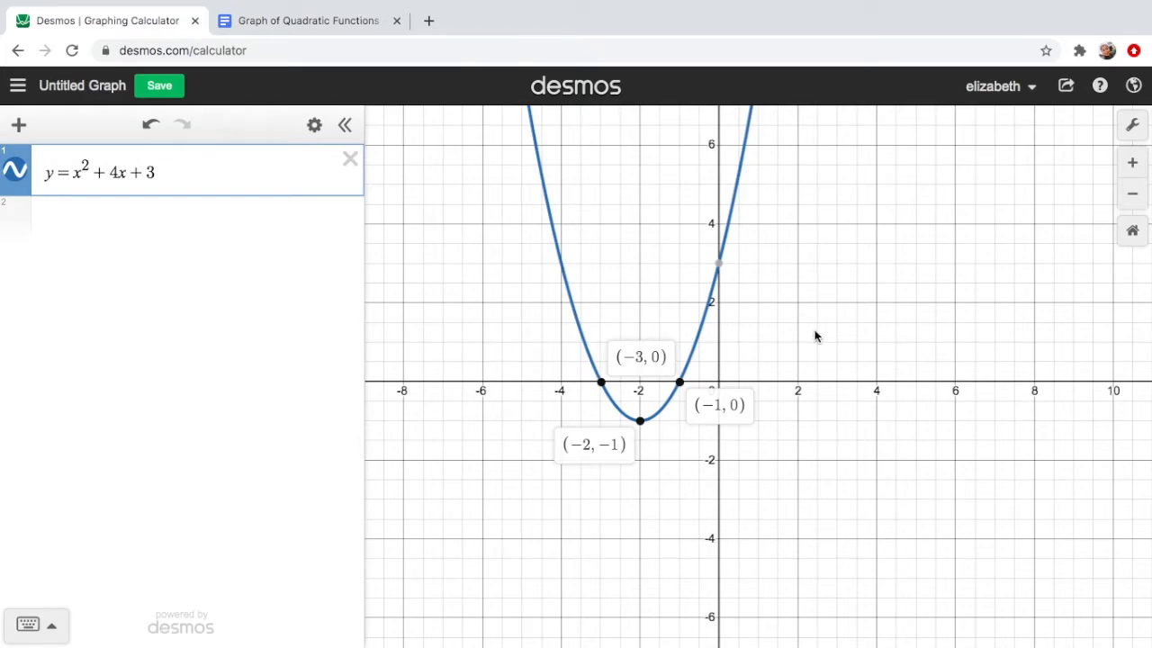
{"action": "left_click", "coordinate": [720, 270]}
{"action": "left_click", "coordinate": [344, 23]}
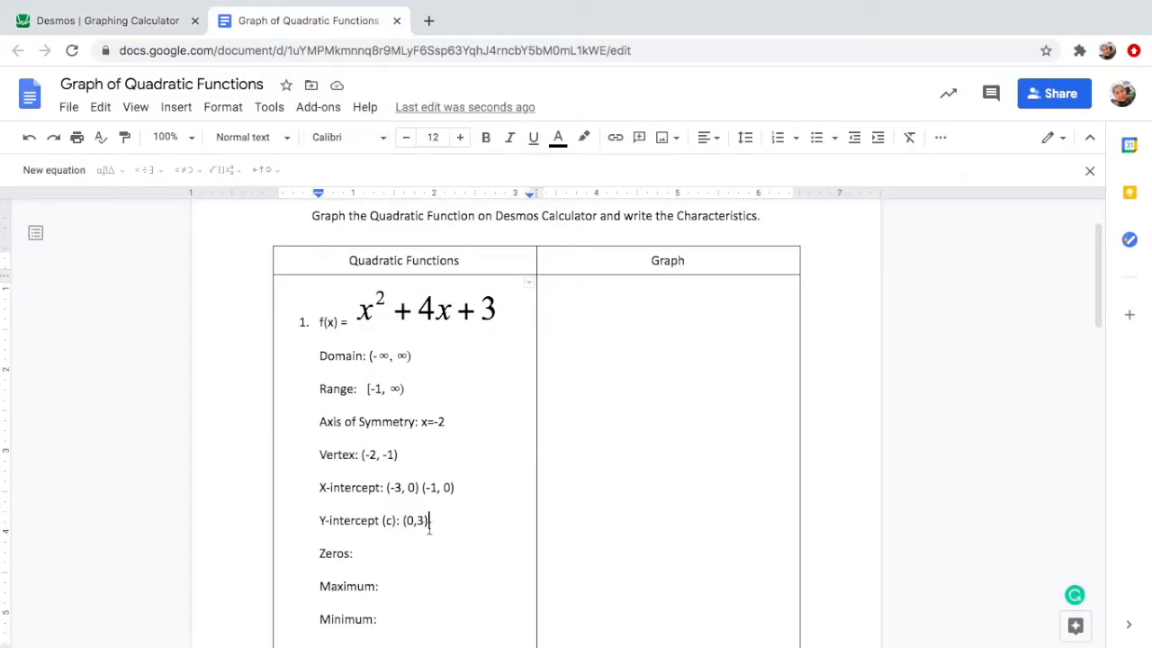
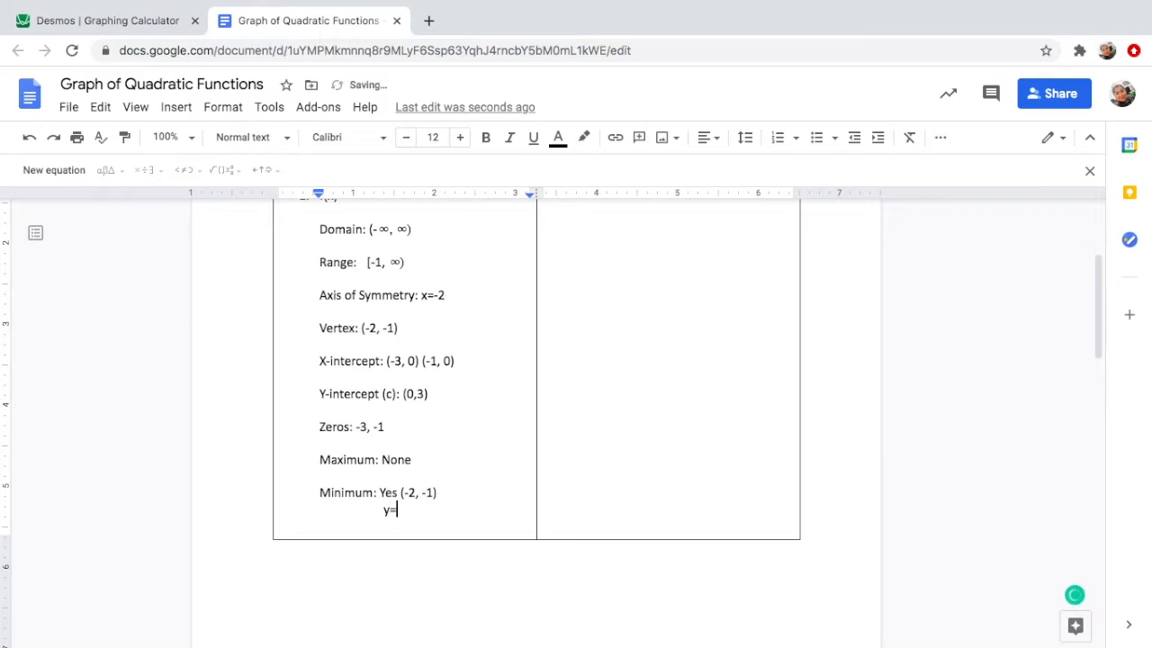
Step: Complete the Minimum entry for the first function in the worksheet with y= -1
{"action": "type", "text": "1"}
{"action": "scroll", "coordinate": [375, 517], "scroll_direction": "up", "scroll_amount": 3}
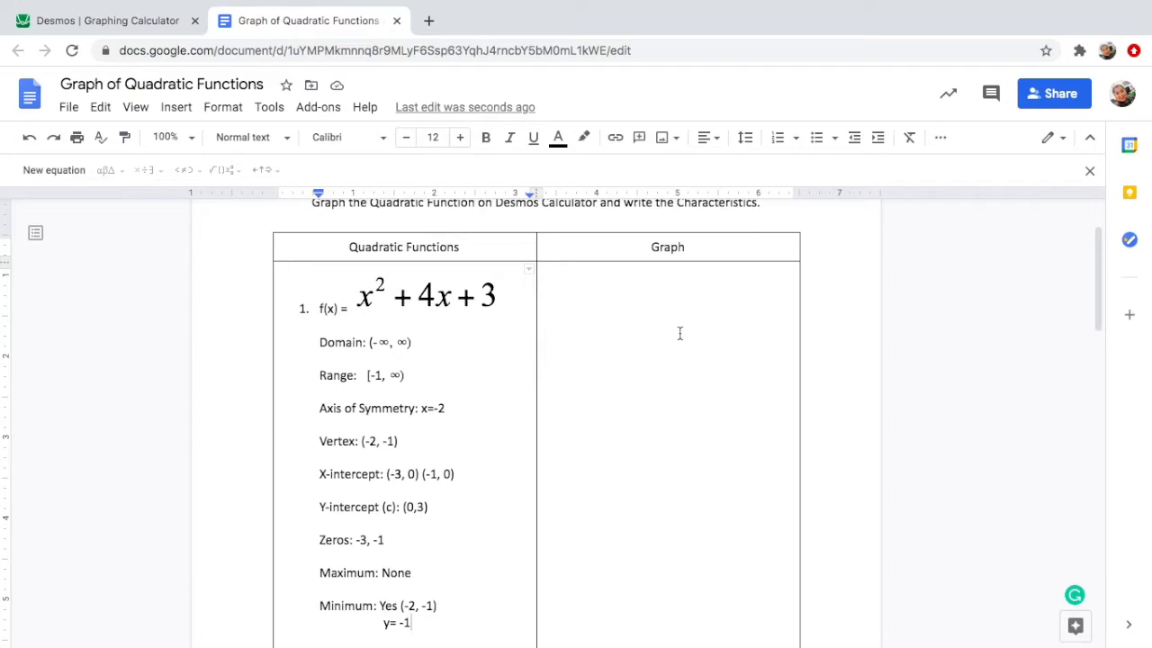
Step: Export the Desmos graph as a Medium Square image with thick lines and place it in the worksheet's Graph column beside problem 1
{"action": "left_click", "coordinate": [140, 24]}
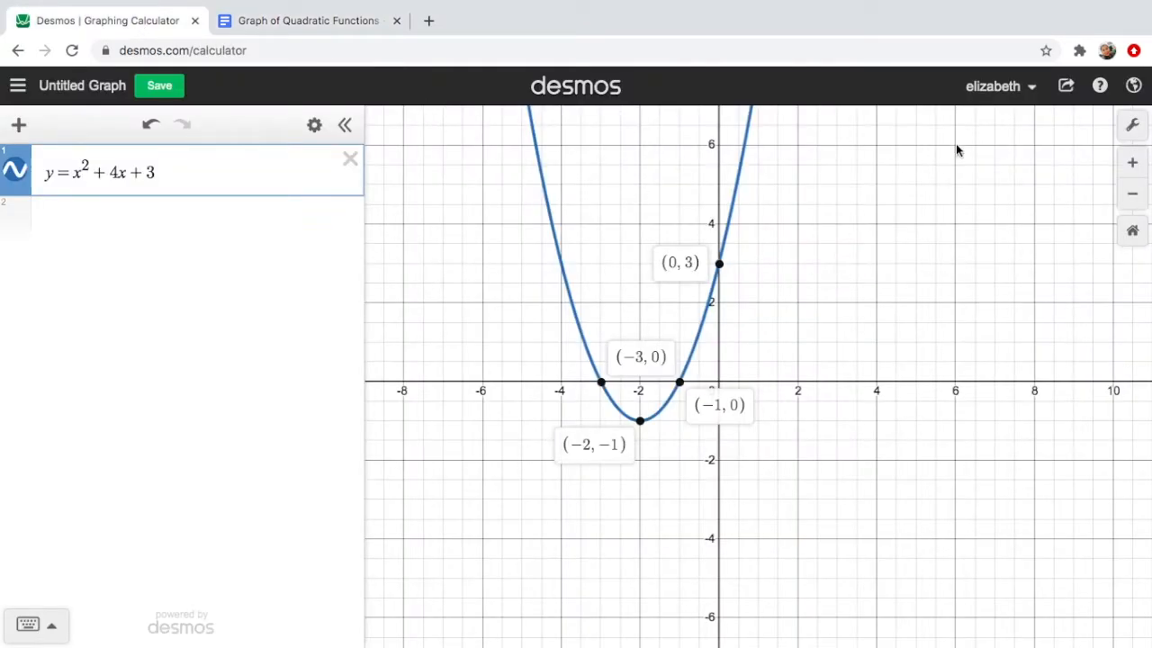
{"action": "left_click", "coordinate": [1068, 87]}
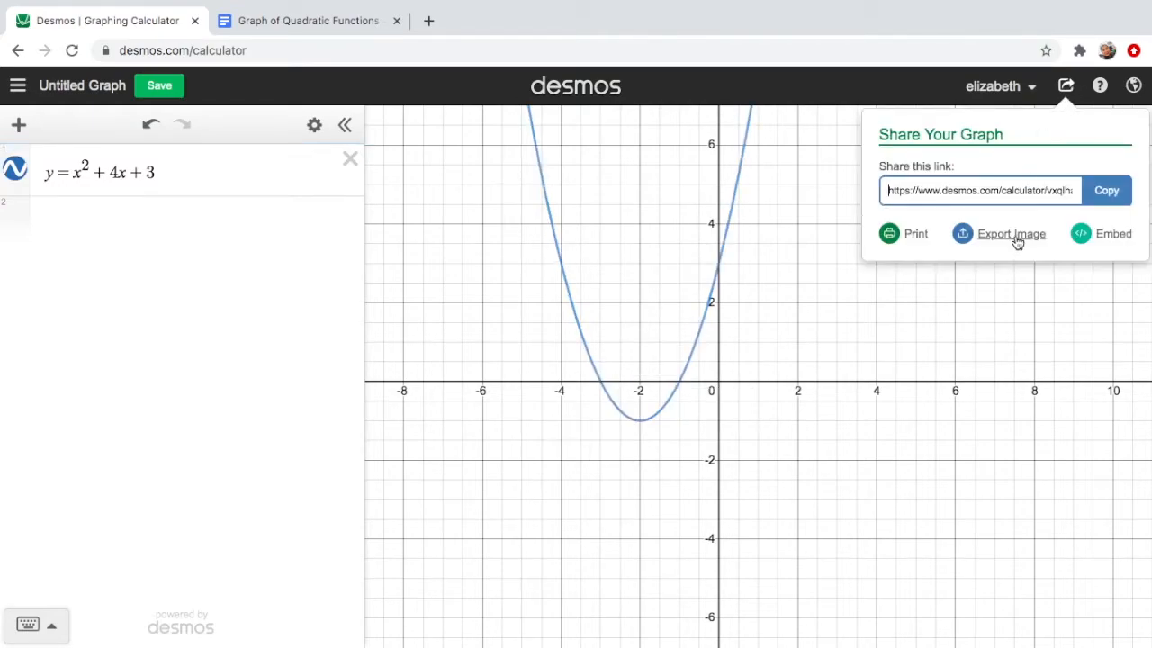
{"action": "left_click", "coordinate": [1017, 243]}
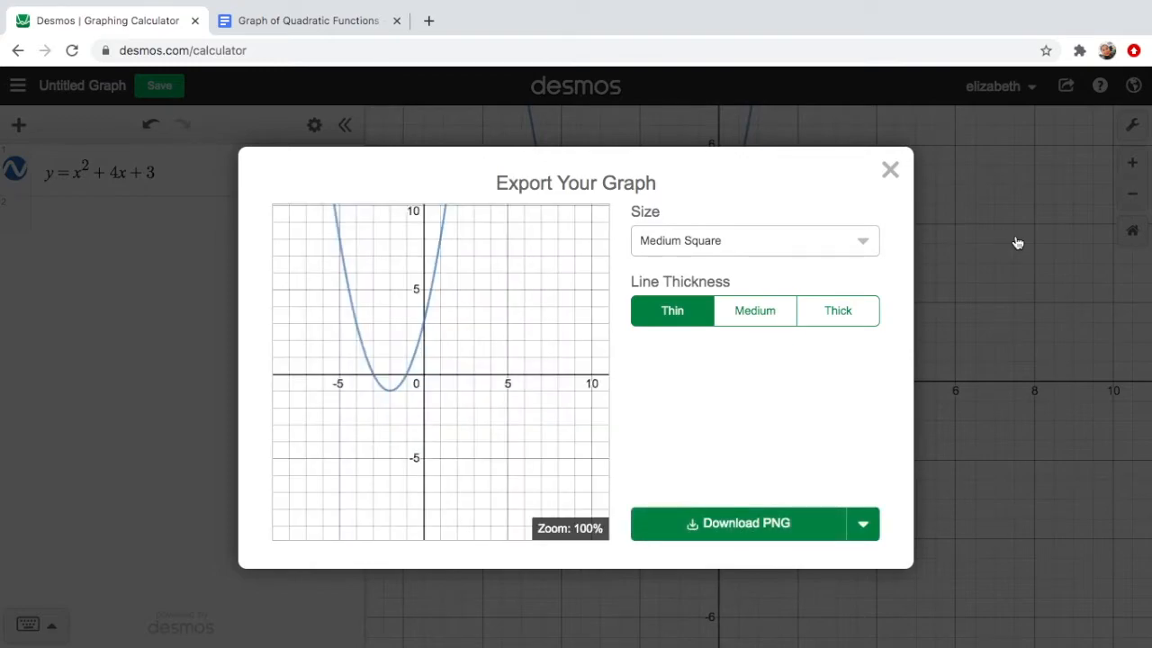
{"action": "left_click", "coordinate": [868, 319]}
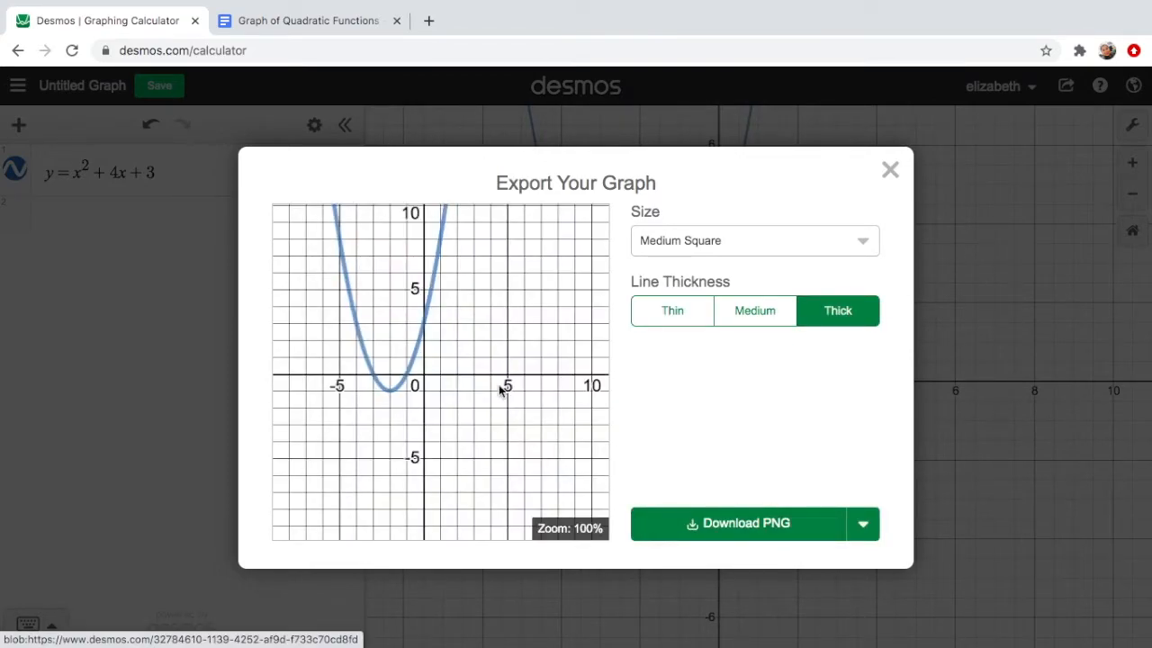
{"action": "left_click_drag", "start_coordinate": [452, 357], "coordinate": [675, 466]}
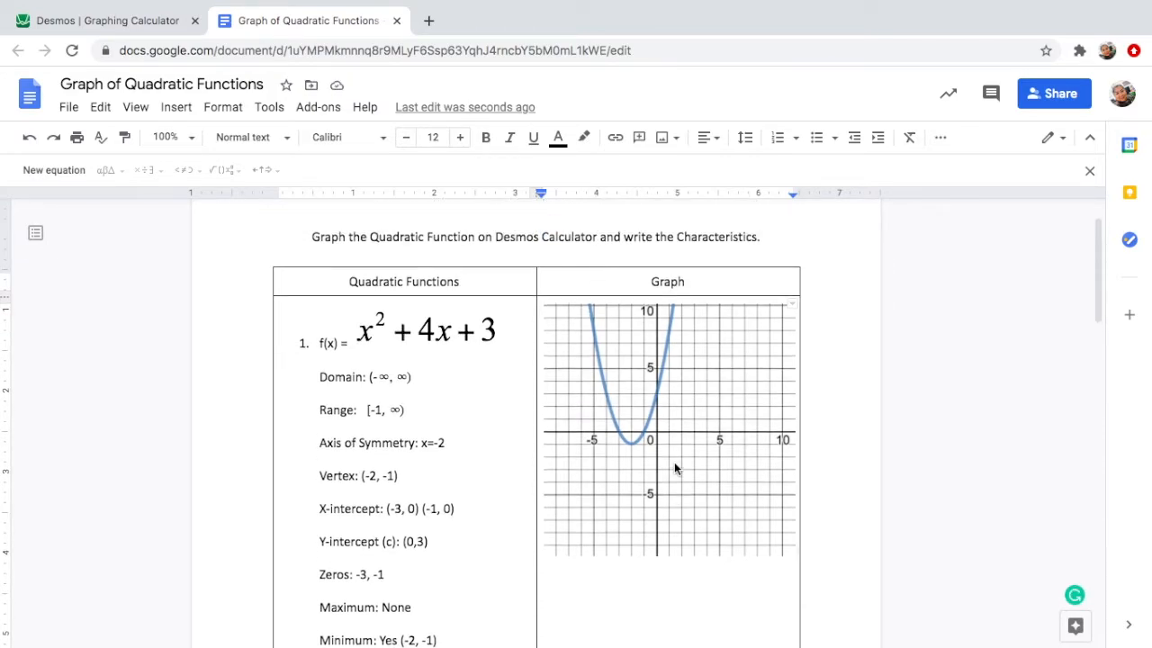
Step: Find problem 2 in the worksheet and enter the first part of its function, y=1/5(x-5), as the Desmos expression
{"action": "scroll", "coordinate": [674, 462], "scroll_direction": "down", "scroll_amount": 1}
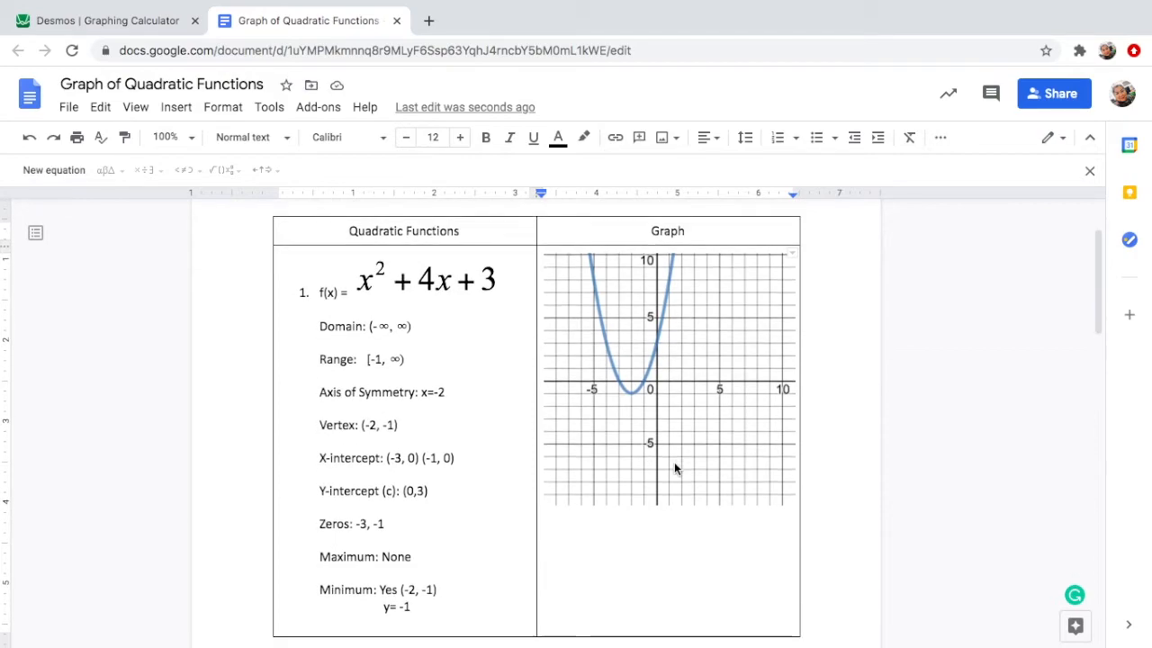
{"action": "scroll", "coordinate": [675, 468], "scroll_direction": "down", "scroll_amount": 1}
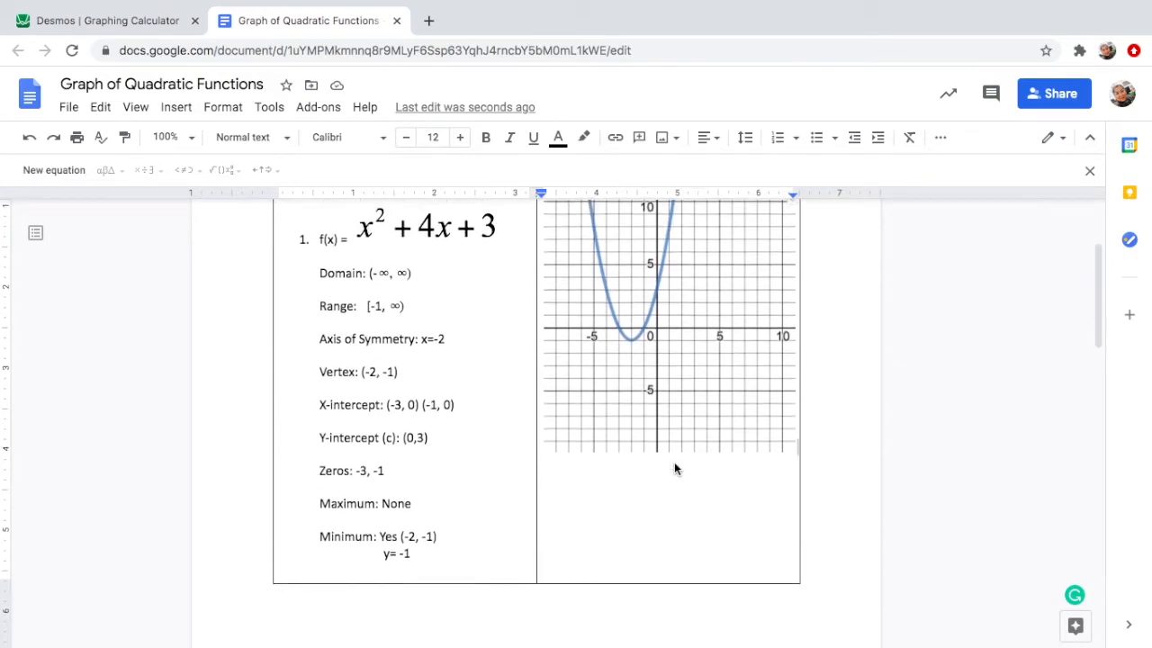
{"action": "scroll", "coordinate": [674, 462], "scroll_direction": "down", "scroll_amount": 10}
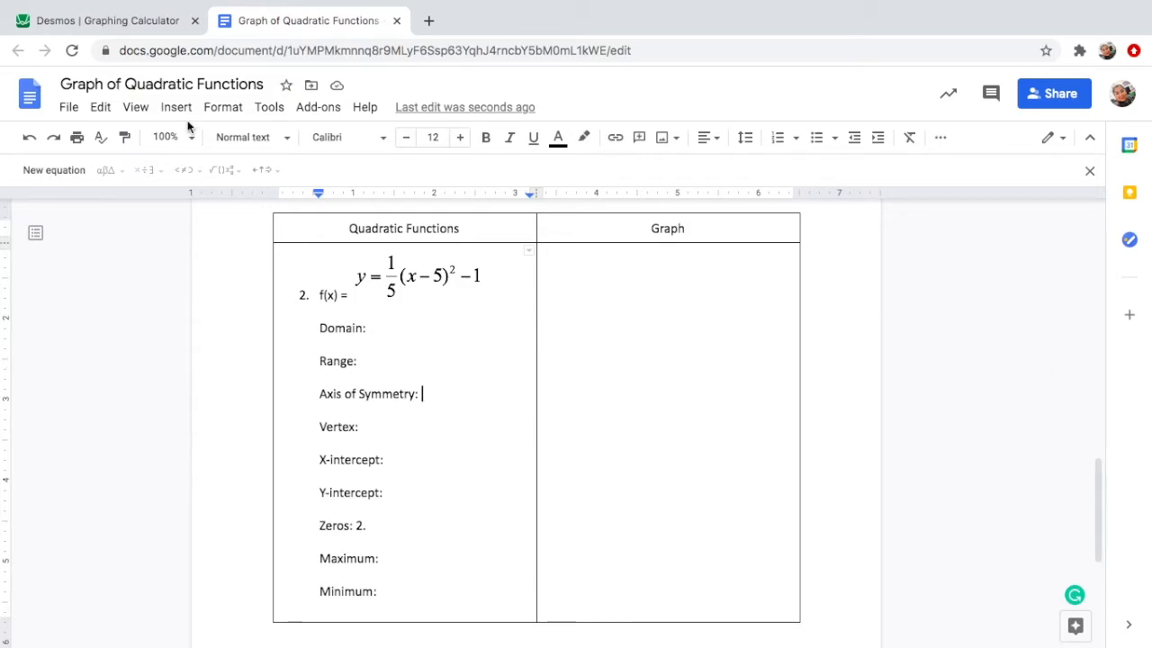
{"action": "left_click", "coordinate": [146, 22]}
{"action": "left_click", "coordinate": [169, 167]}
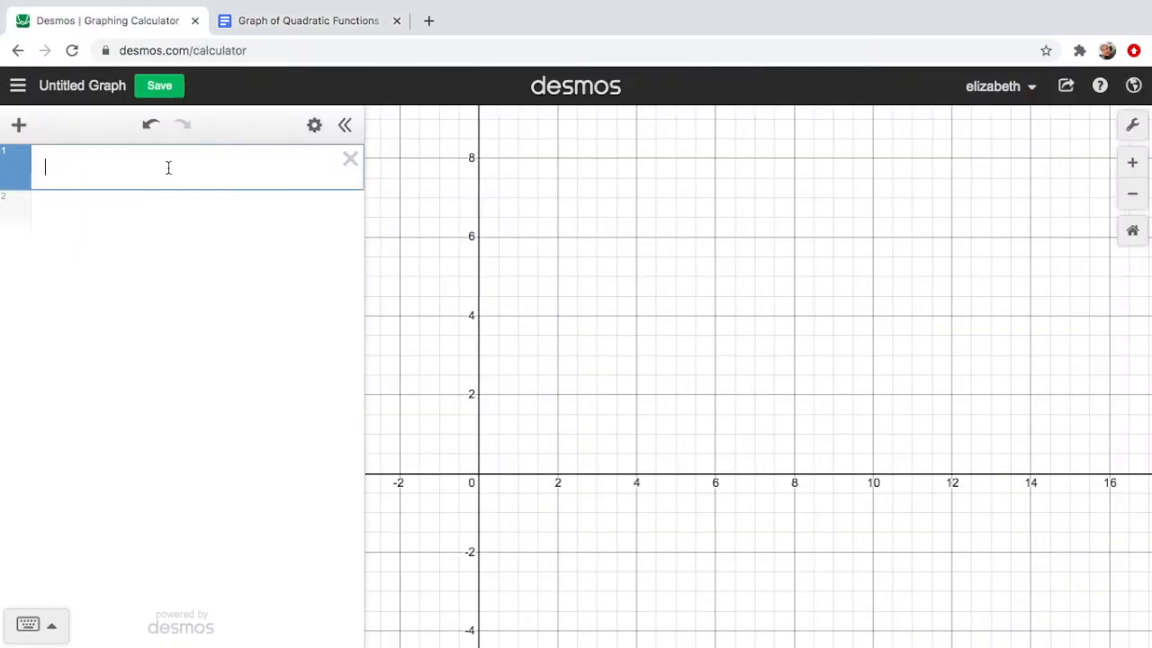
{"action": "type", "text": "y=1/"}
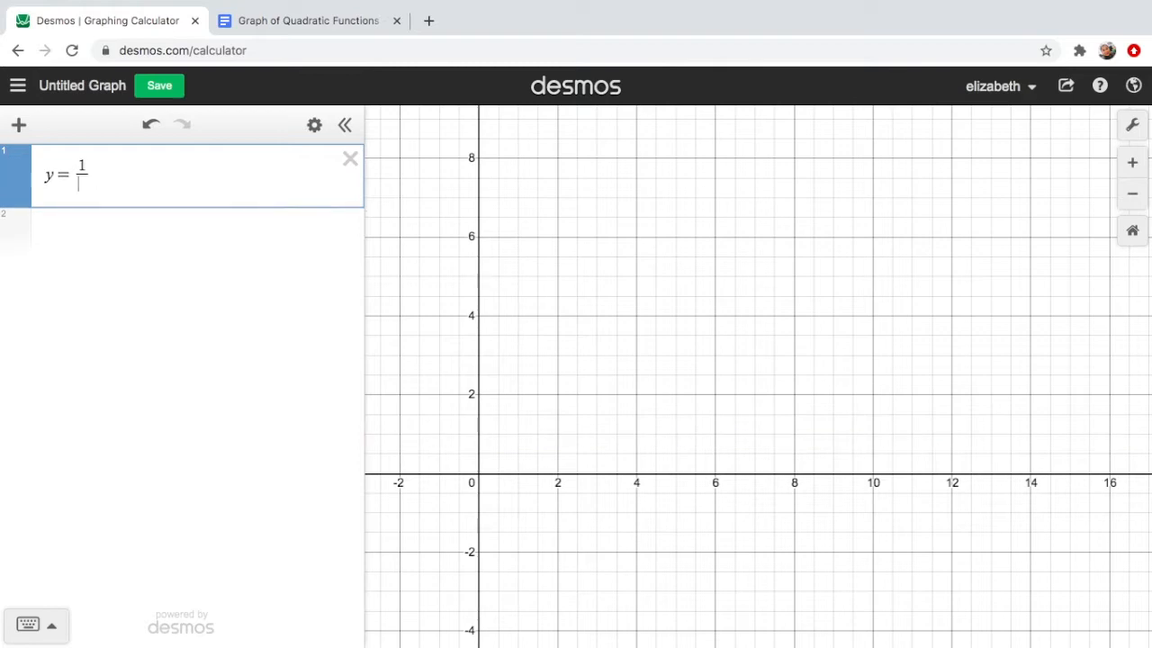
{"action": "type", "text": "5(x-"}
{"action": "left_click", "coordinate": [309, 31]}
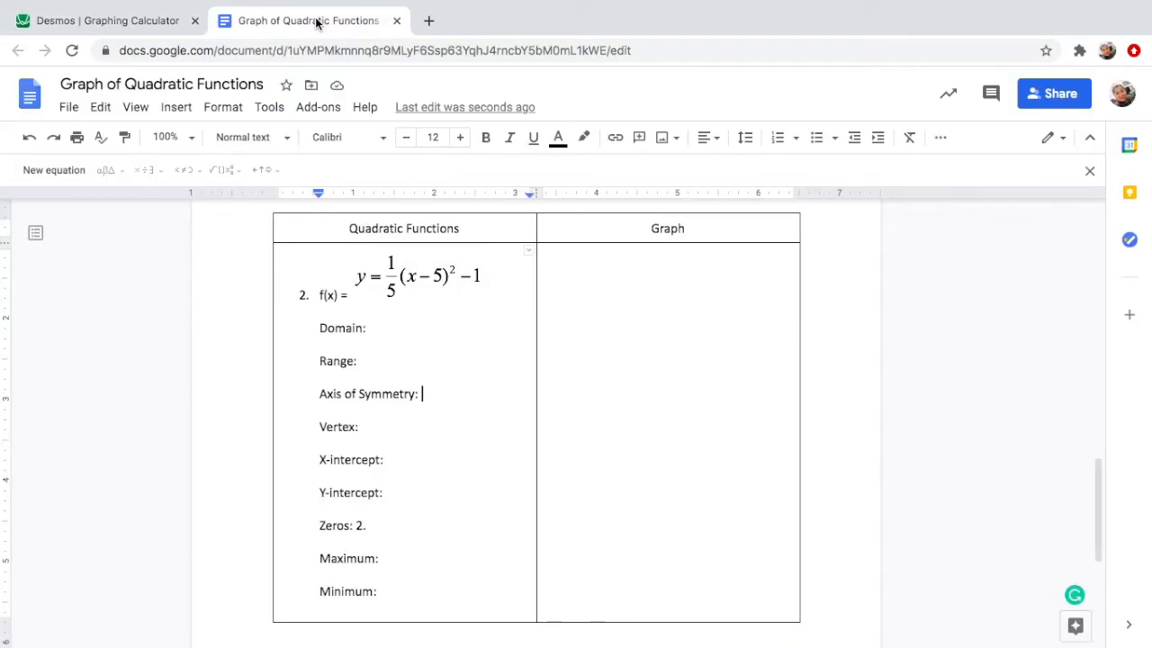
{"action": "left_click", "coordinate": [156, 23]}
{"action": "key", "text": "Left"}
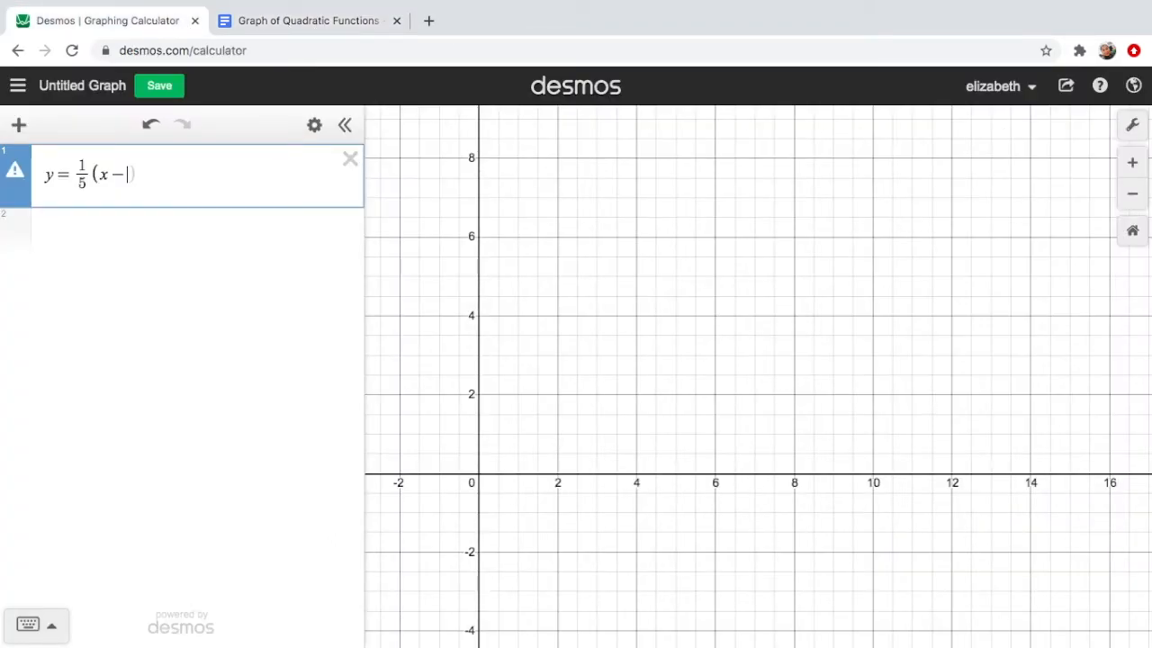
{"action": "type", "text": "5"}
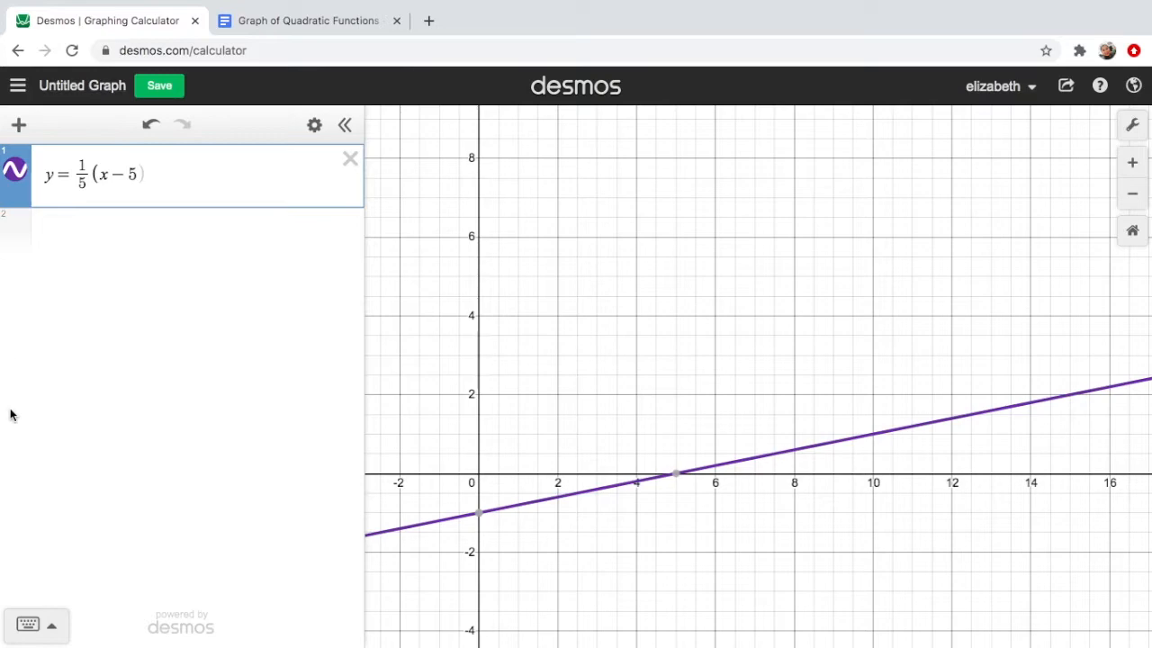
Step: Square the (x-5) factor and subtract 1 so the Desmos expression reads y=1/5(x-5)²-1, and bring the parabola into view
{"action": "left_click", "coordinate": [52, 625]}
{"action": "left_click", "coordinate": [404, 533]}
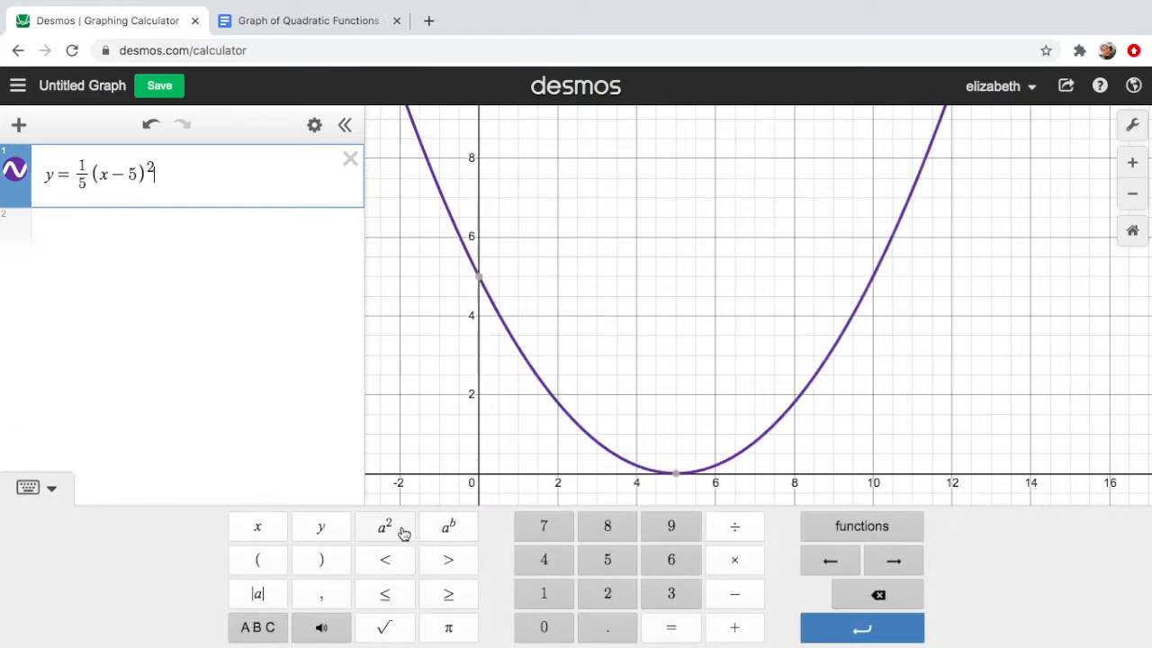
{"action": "type", "text": "-1"}
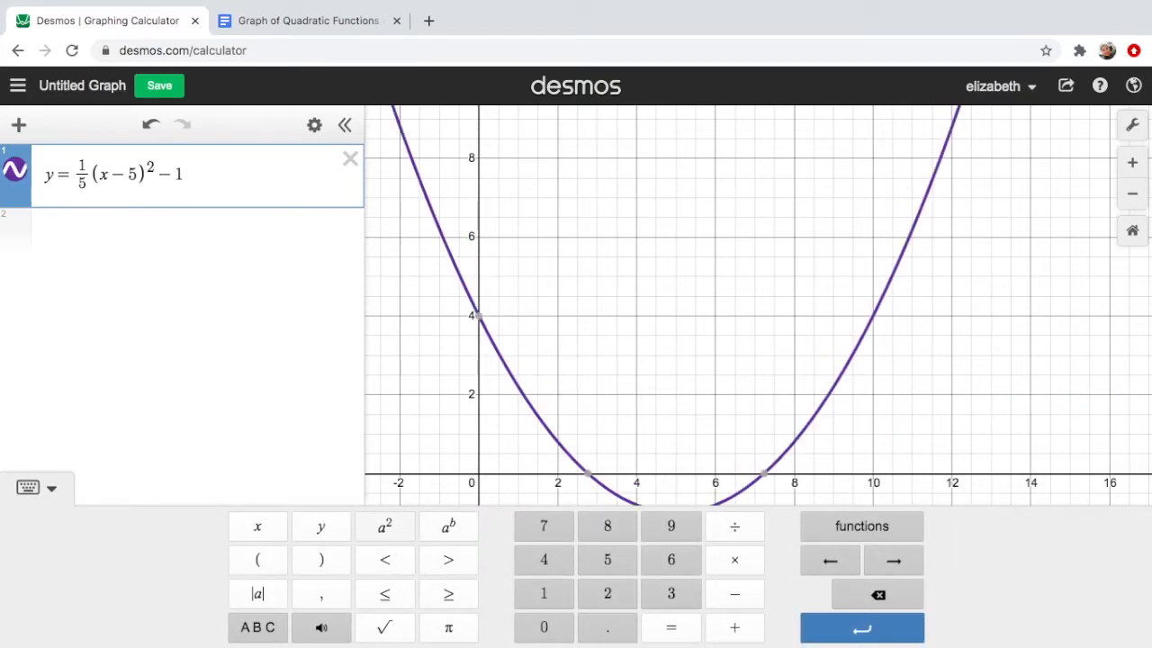
{"action": "left_click", "coordinate": [52, 487]}
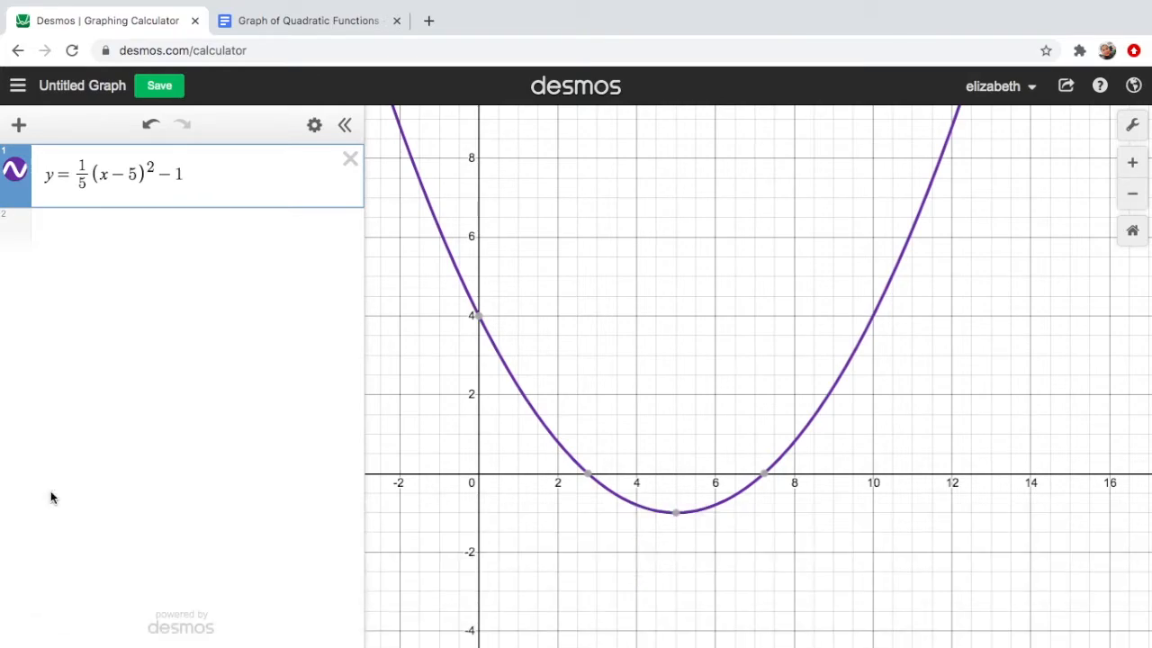
{"action": "left_click_drag", "start_coordinate": [624, 318], "coordinate": [673, 404]}
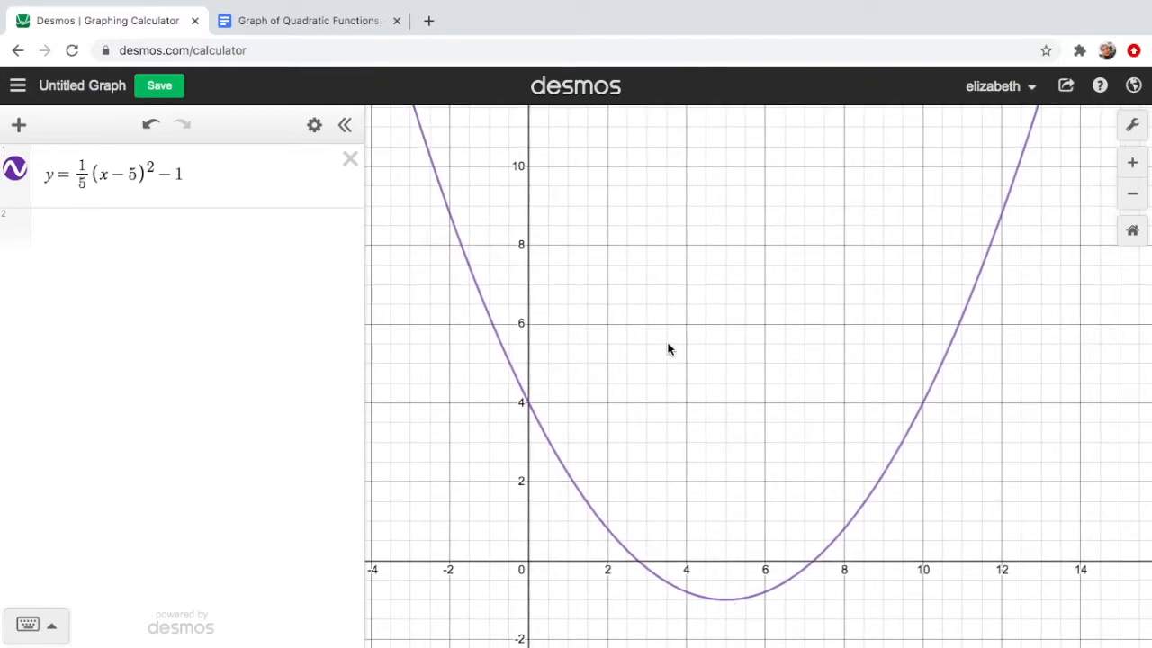
Step: Enter (-∞,∞) as the Domain of problem 2 in the worksheet, using equation symbols for infinity
{"action": "left_click", "coordinate": [316, 27]}
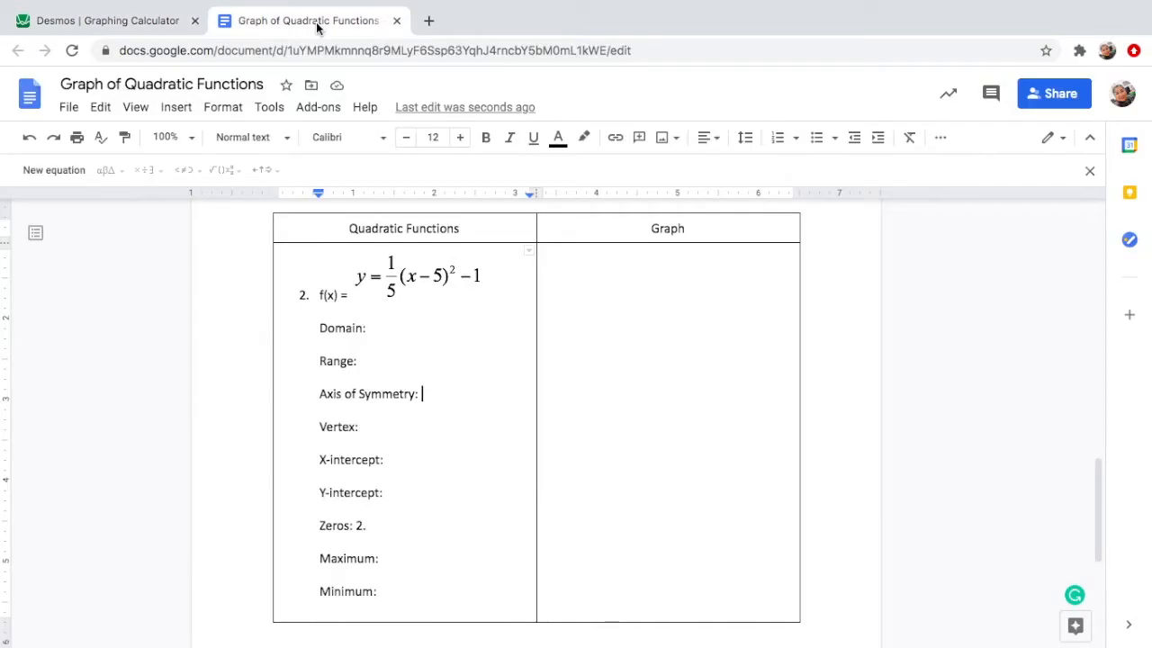
{"action": "left_click", "coordinate": [406, 324]}
{"action": "type", "text": "(-"}
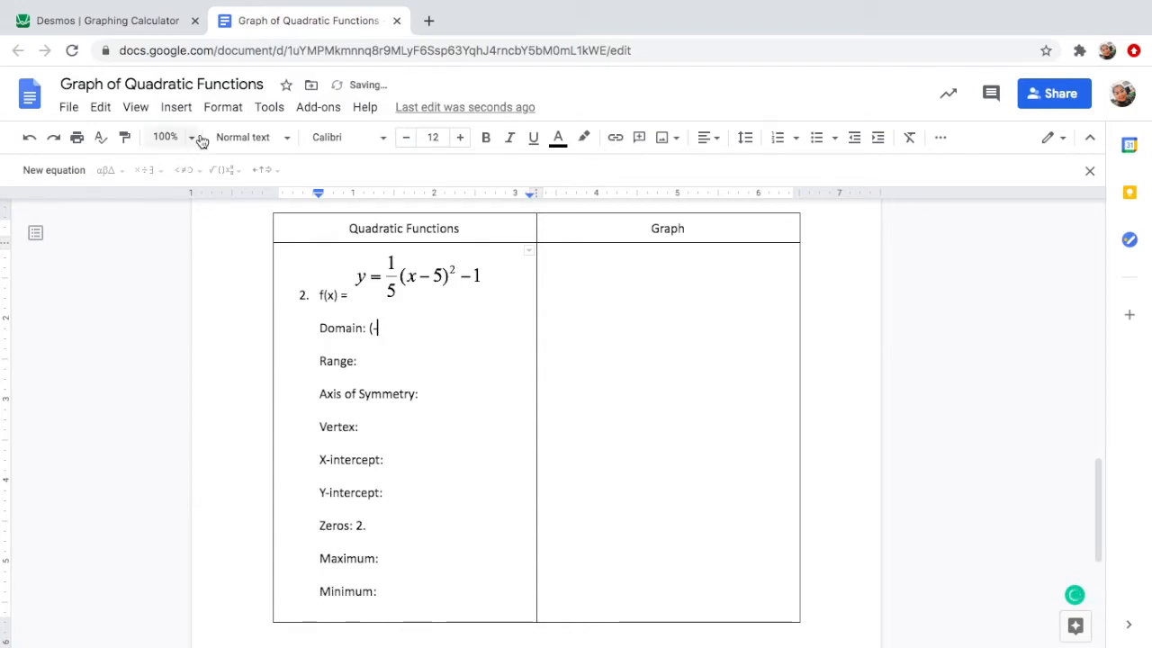
{"action": "left_click", "coordinate": [180, 114]}
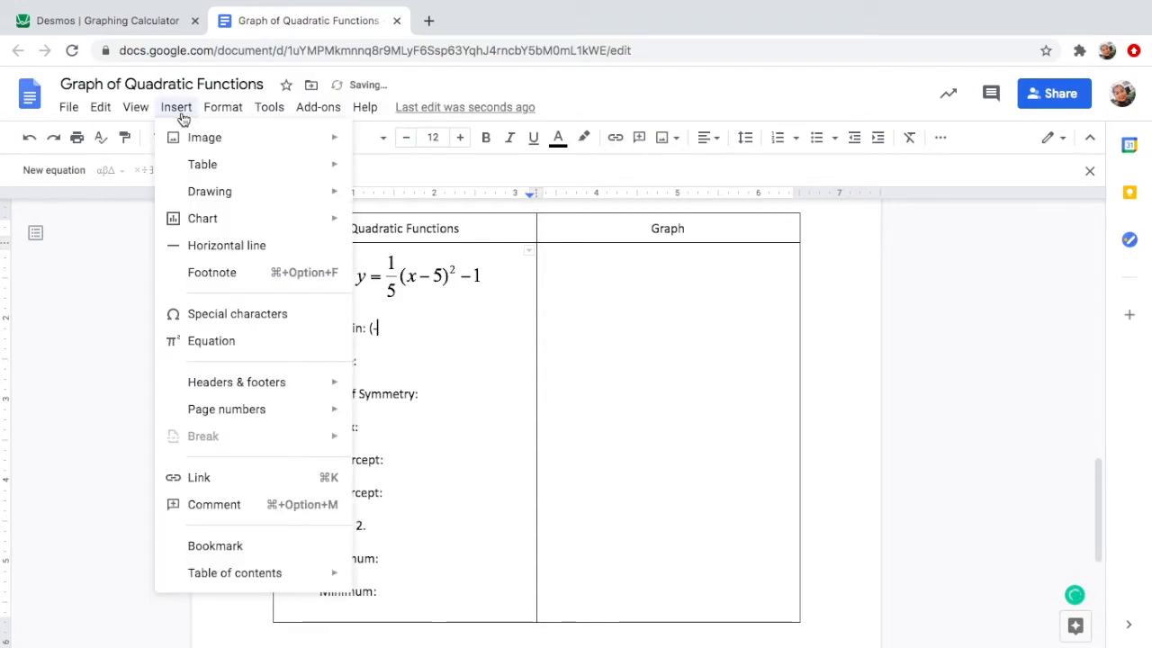
{"action": "left_click", "coordinate": [214, 340]}
{"action": "left_click", "coordinate": [145, 169]}
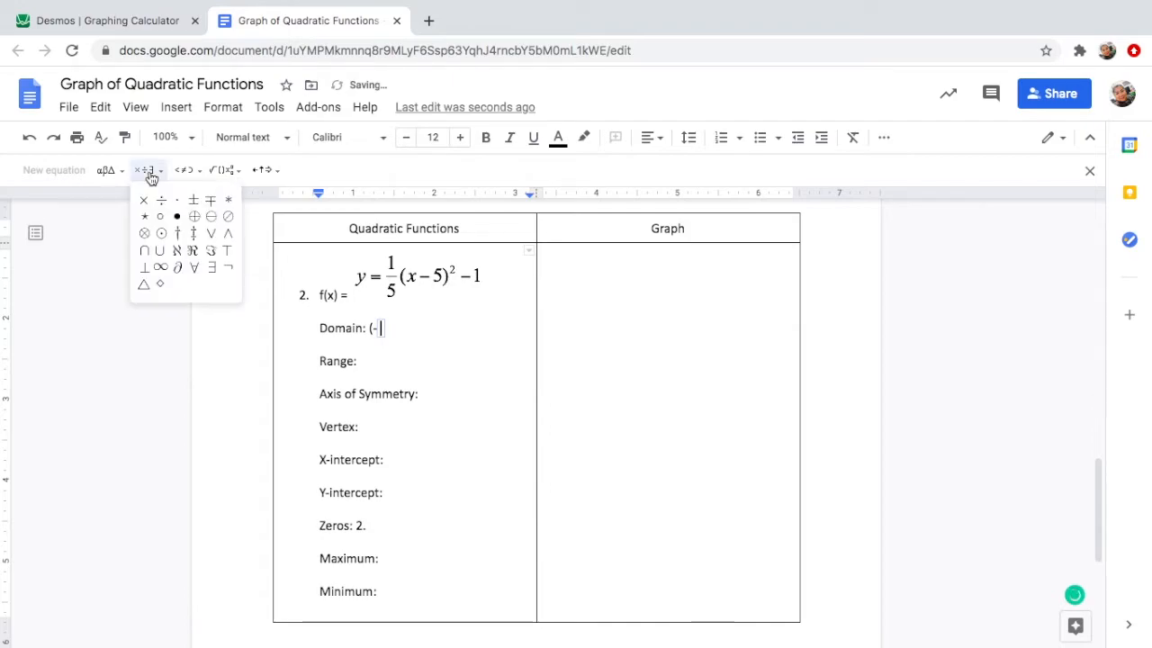
{"action": "left_click", "coordinate": [163, 270]}
{"action": "type", "text": ","}
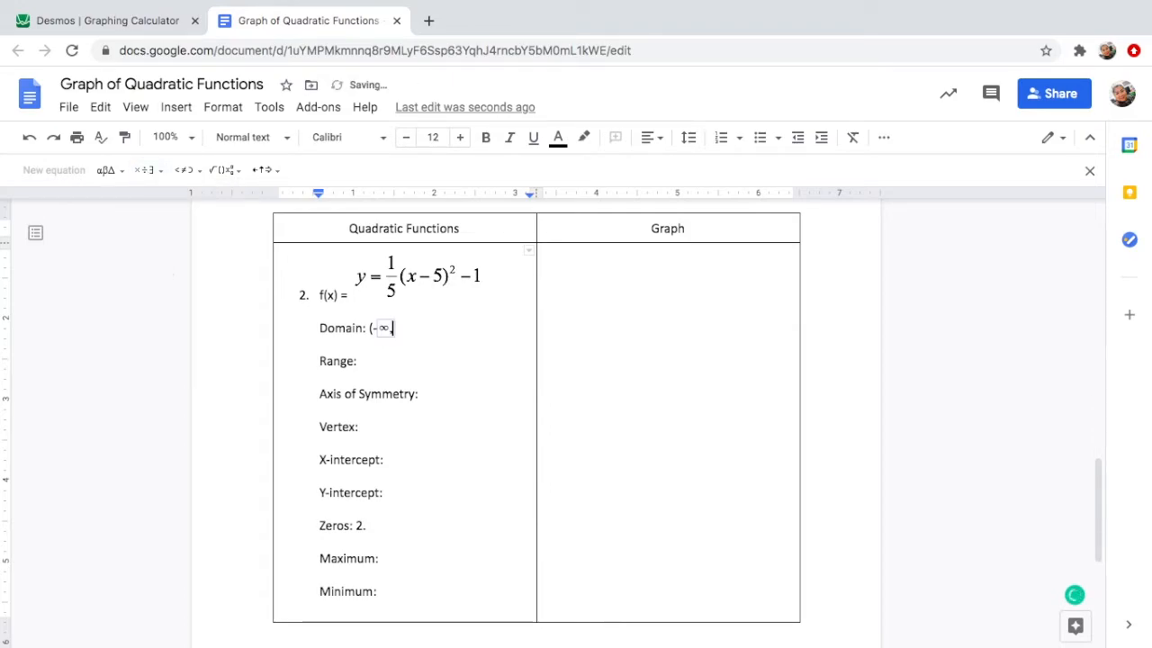
{"action": "left_click", "coordinate": [150, 173]}
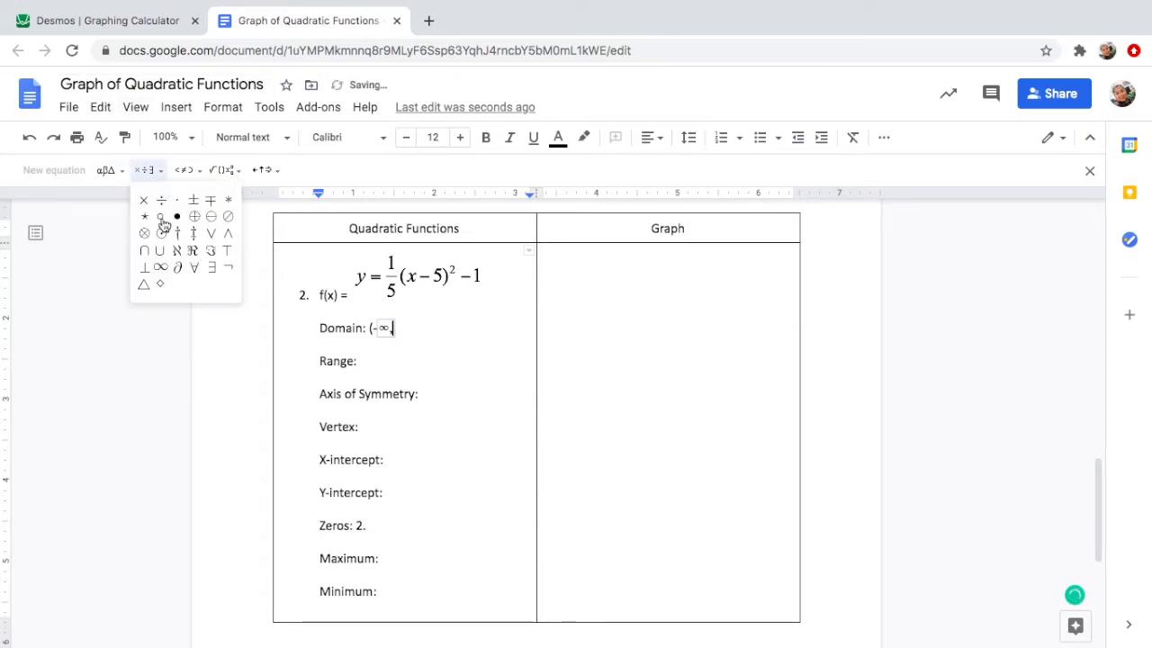
{"action": "left_click", "coordinate": [164, 268]}
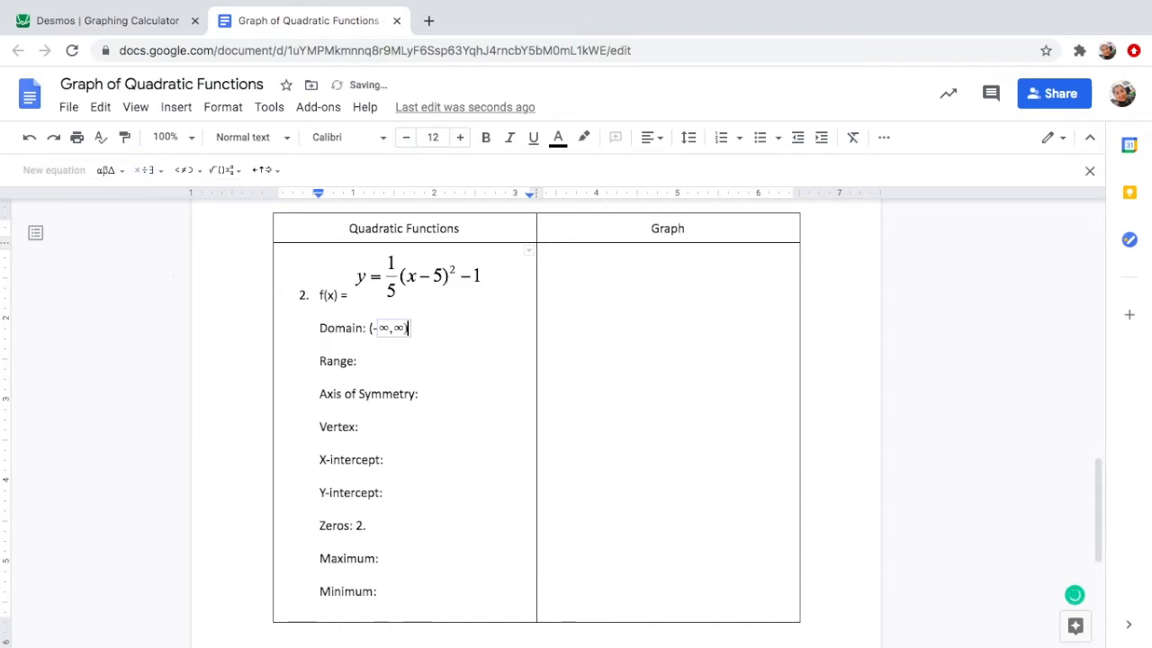
{"action": "type", "text": ")"}
Step: Examine the new parabola on the Desmos graph and label its vertex to read the coordinates
{"action": "left_click", "coordinate": [149, 20]}
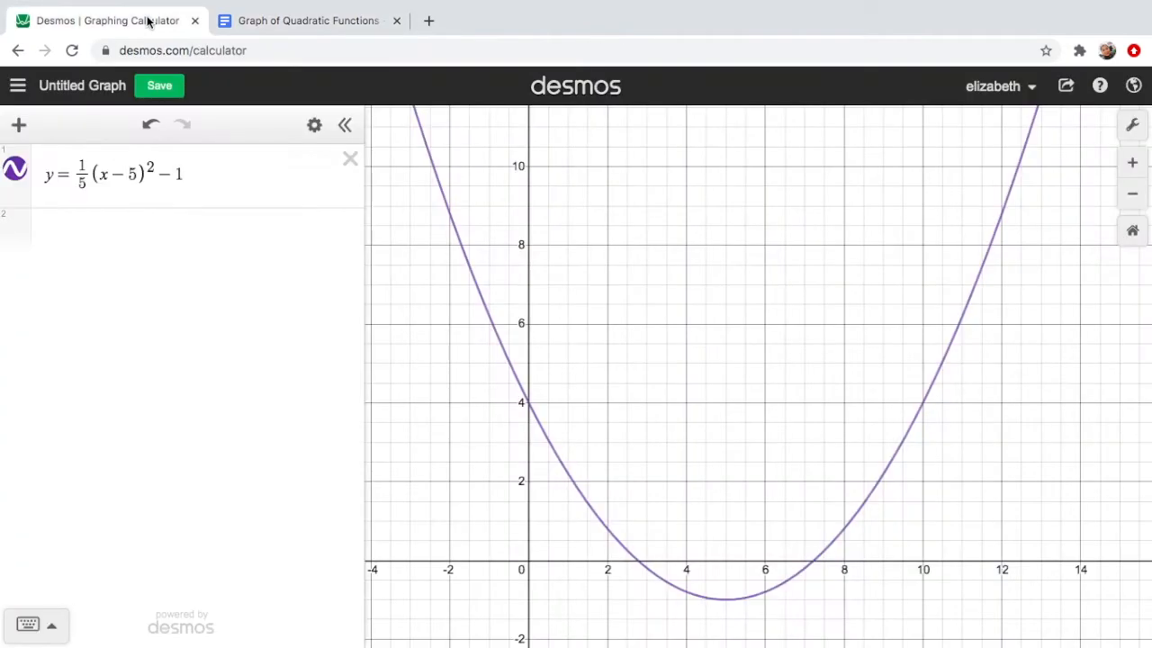
{"action": "scroll", "coordinate": [609, 421], "scroll_direction": "down", "scroll_amount": 5}
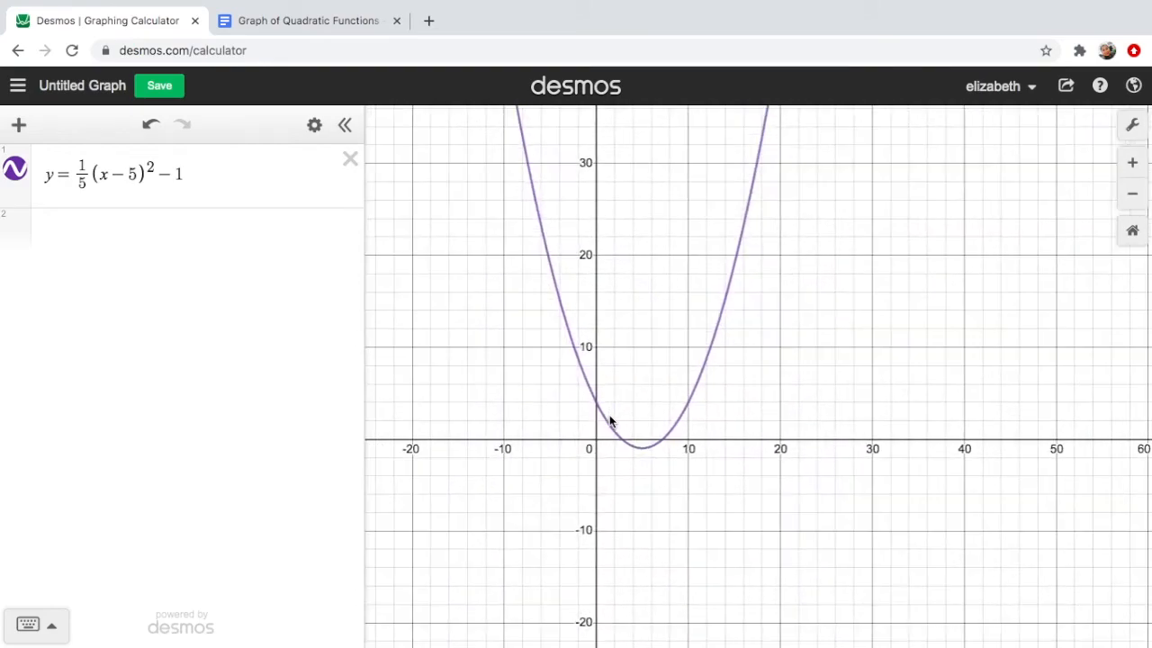
{"action": "left_click", "coordinate": [643, 448]}
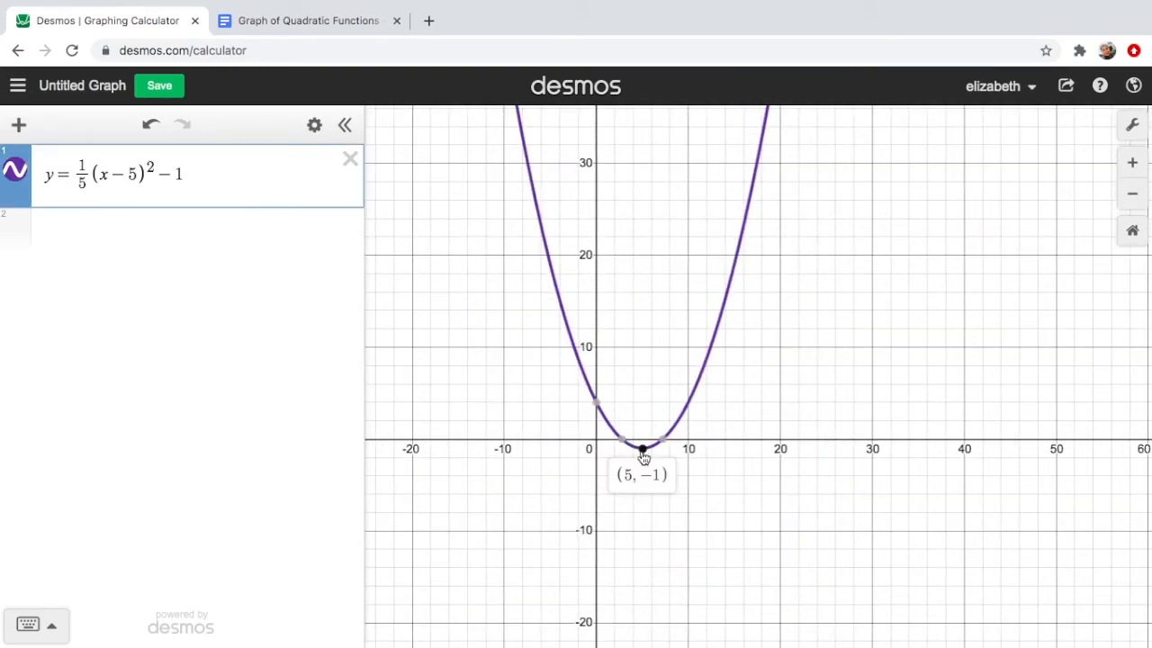
Step: In the worksheet, begin the Range of problem 2 with a left square bracket from the special characters, followed by -1 and a comma
{"action": "left_click", "coordinate": [354, 20]}
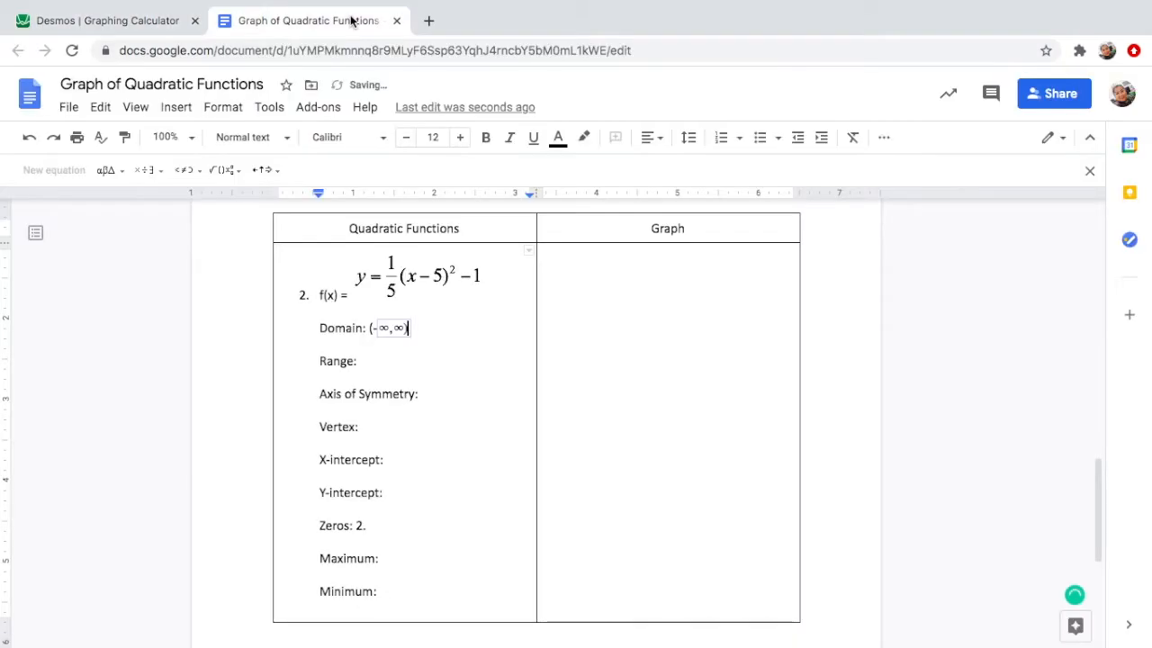
{"action": "left_click", "coordinate": [382, 362]}
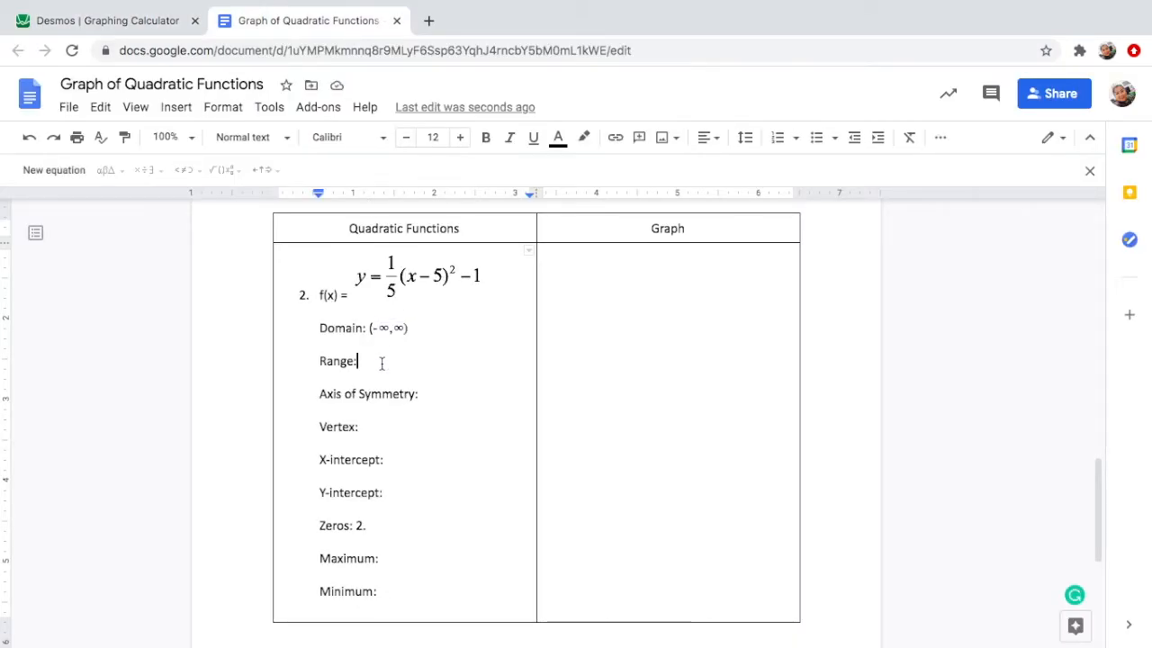
{"action": "left_click", "coordinate": [178, 108]}
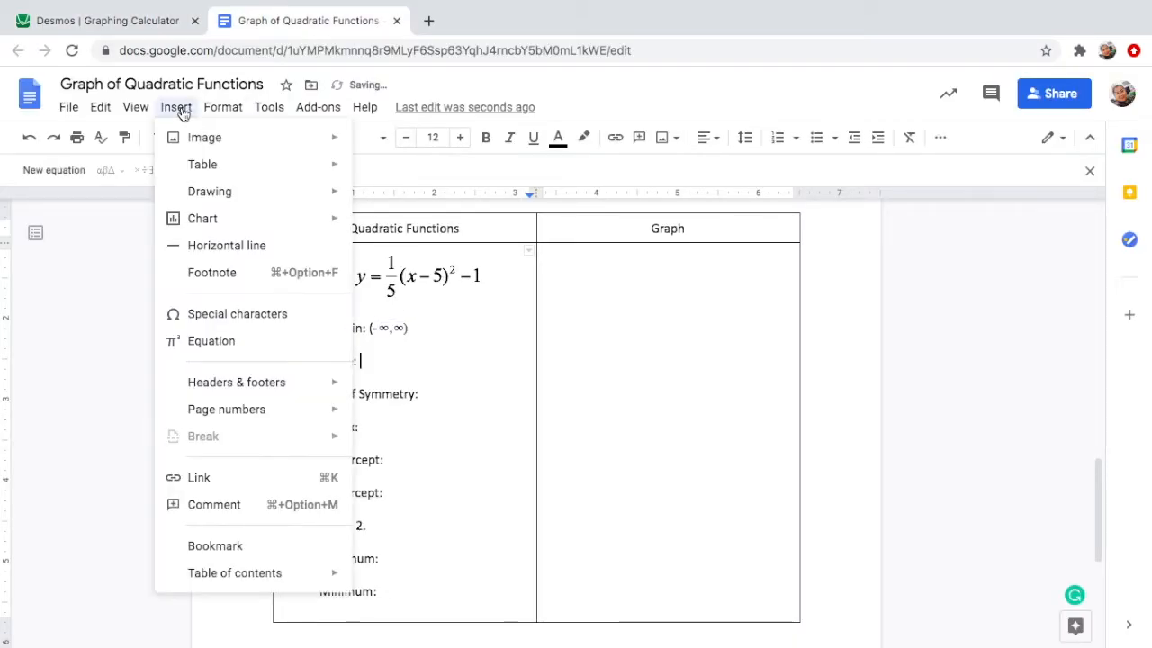
{"action": "left_click", "coordinate": [290, 320]}
{"action": "left_click", "coordinate": [656, 396]}
{"action": "type", "text": "b"}
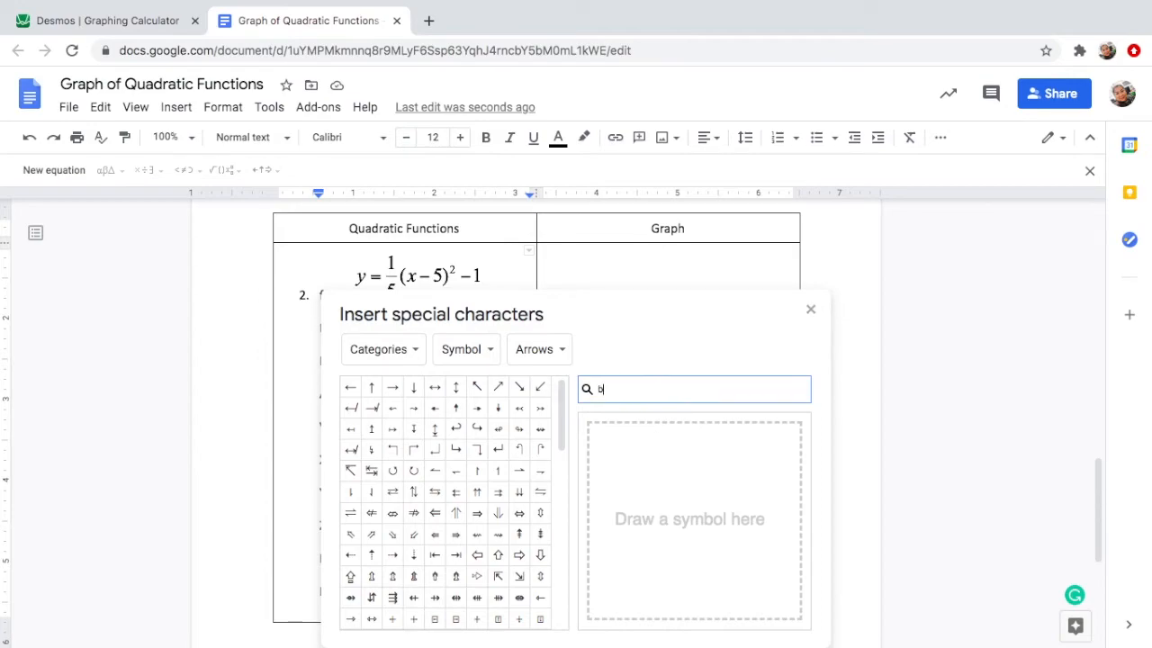
{"action": "type", "text": "rack"}
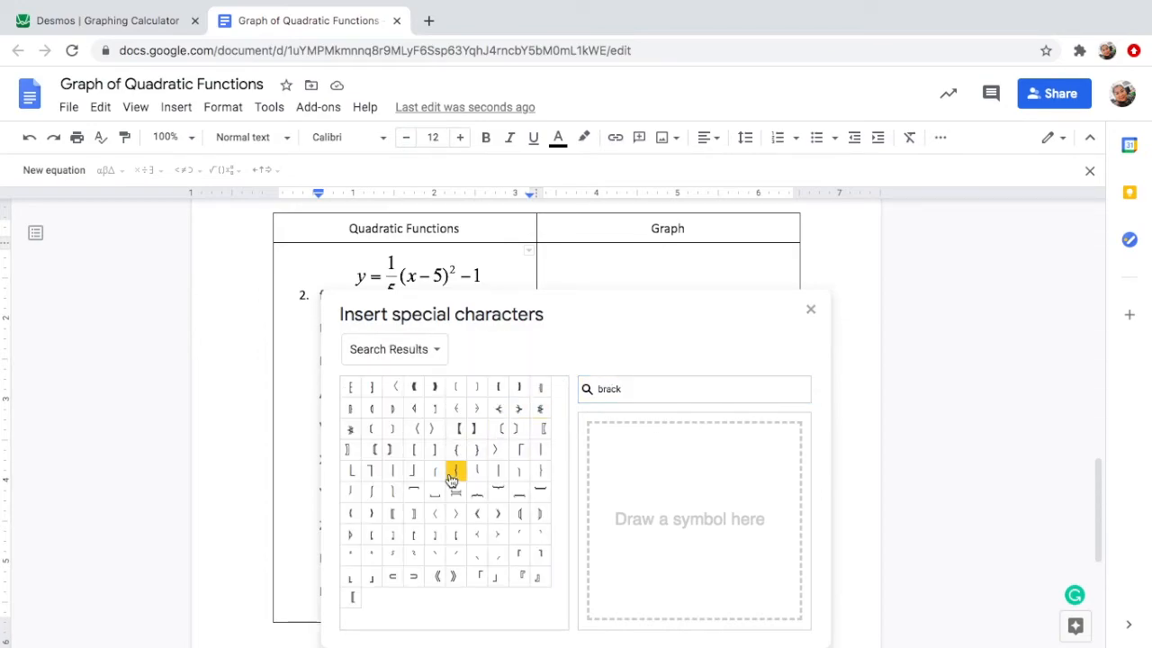
{"action": "left_click", "coordinate": [415, 450]}
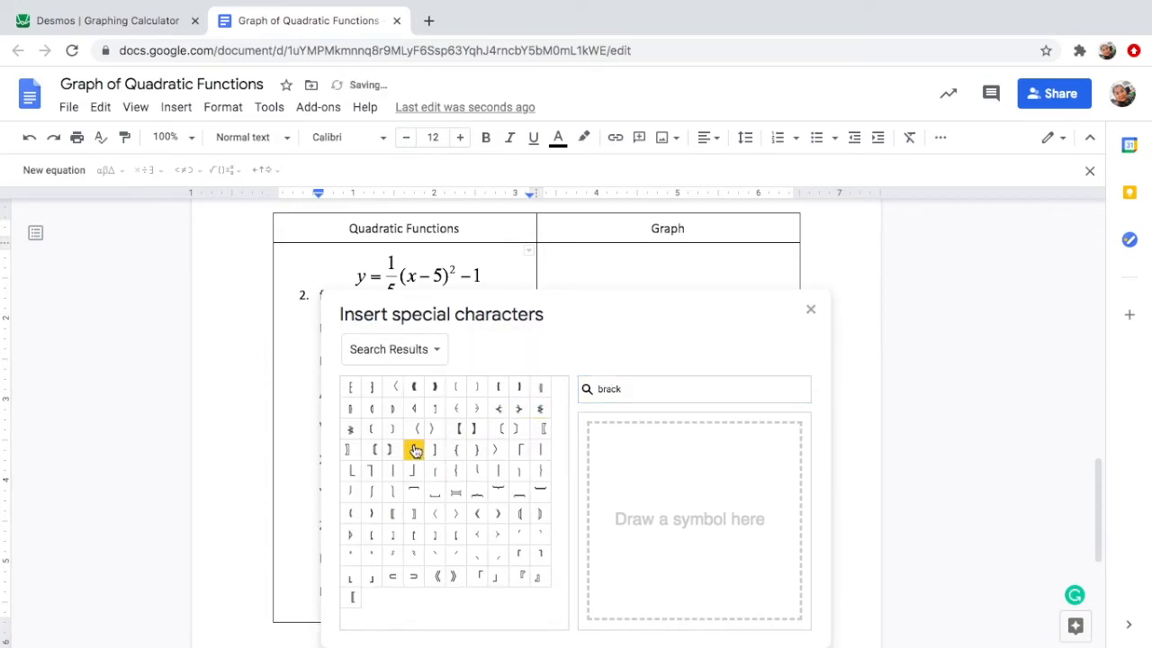
{"action": "left_click", "coordinate": [811, 310]}
{"action": "type", "text": "-1,"}
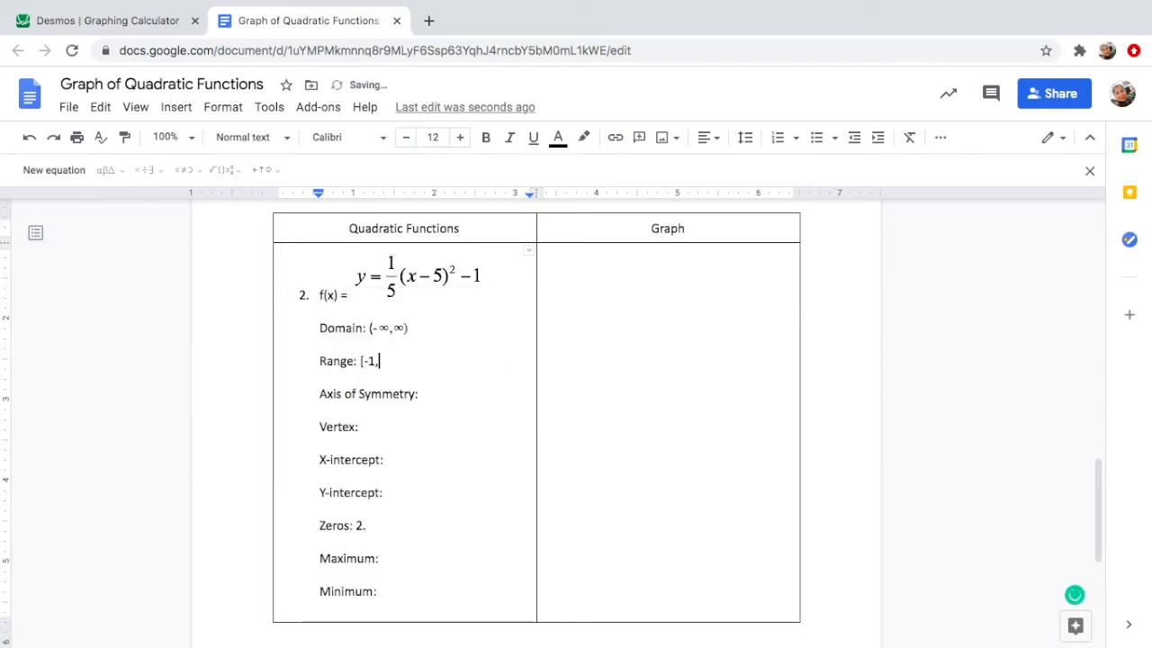
Step: Copy the infinity symbol from the Domain of problem 2 into its Range and finish the interval with a closing parenthesis
{"action": "left_click", "coordinate": [394, 325]}
{"action": "left_click_drag", "start_coordinate": [394, 327], "coordinate": [401, 328]}
{"action": "key", "text": "ctrl+c"}
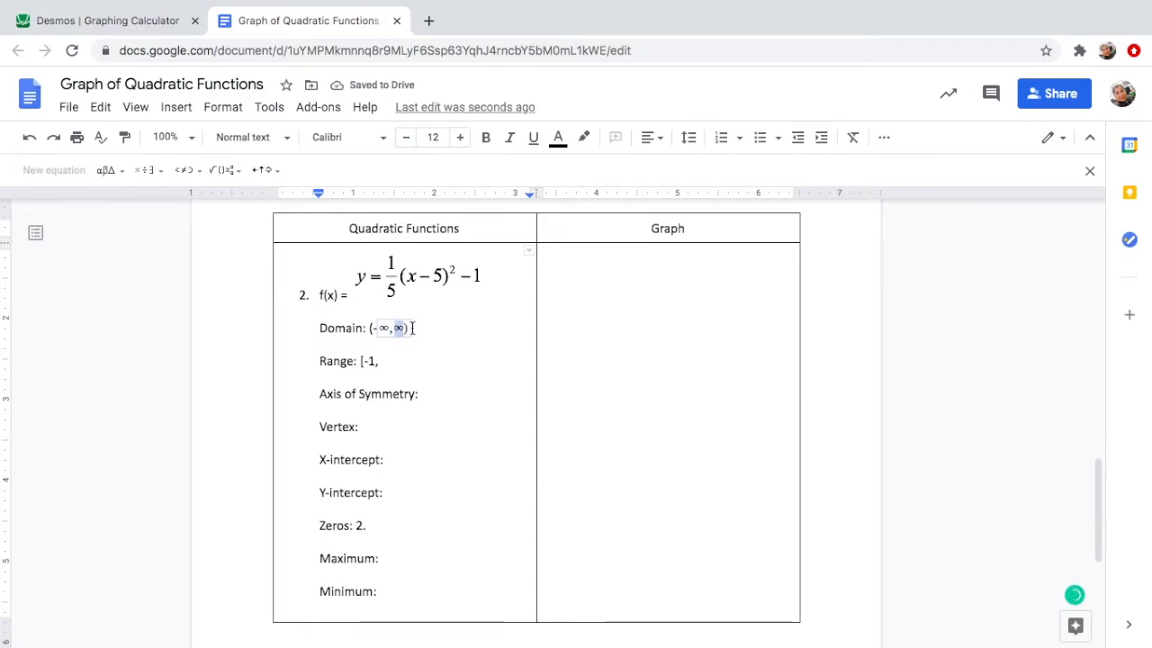
{"action": "left_click", "coordinate": [387, 361]}
{"action": "key", "text": "ctrl+v"}
{"action": "type", "text": ")"}
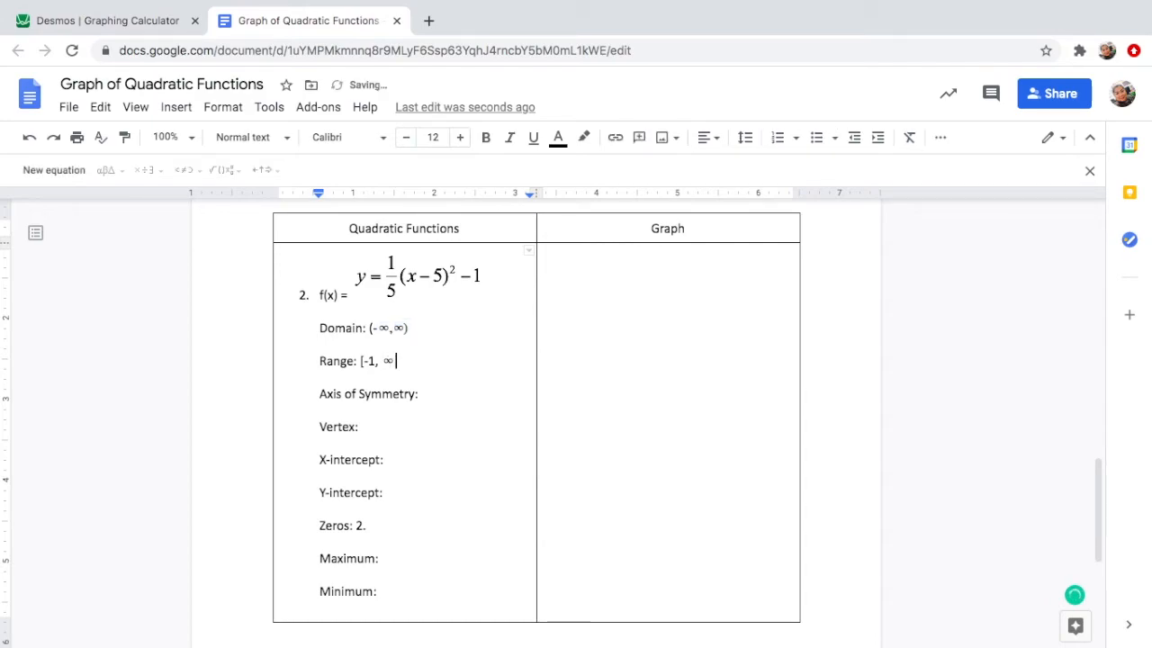
Step: Check the vertex on the Desmos graph and enter x = 5 as the Axis of Symmetry of problem 2 in the worksheet
{"action": "left_click", "coordinate": [432, 393]}
{"action": "left_click", "coordinate": [148, 20]}
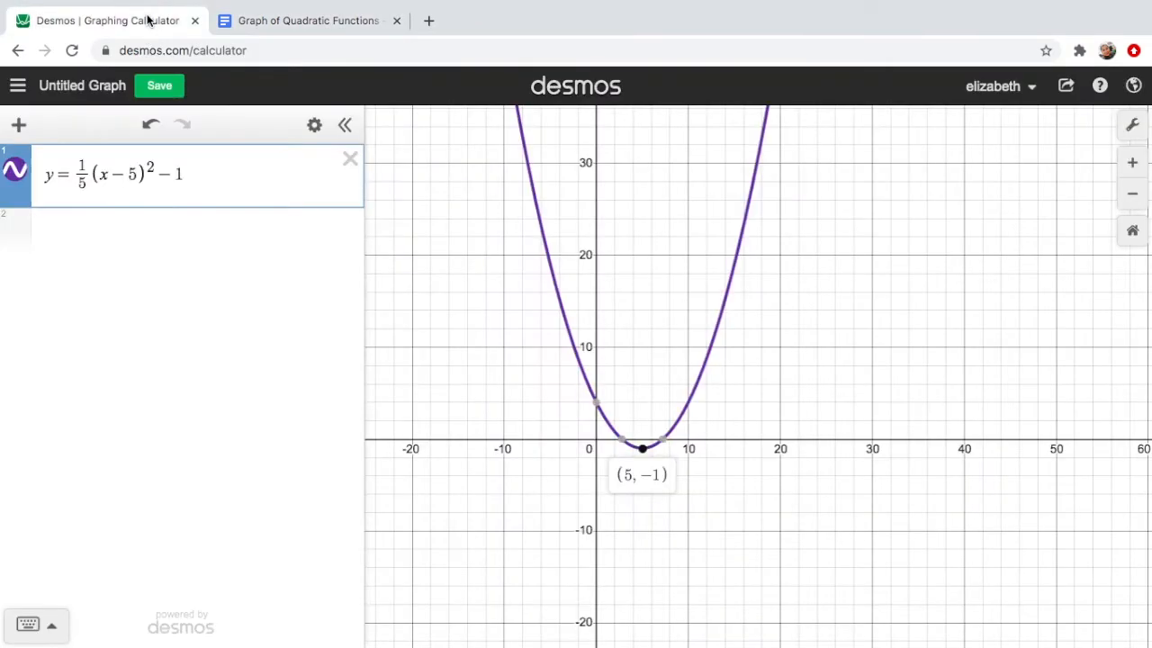
{"action": "left_click", "coordinate": [642, 449]}
{"action": "left_click", "coordinate": [336, 21]}
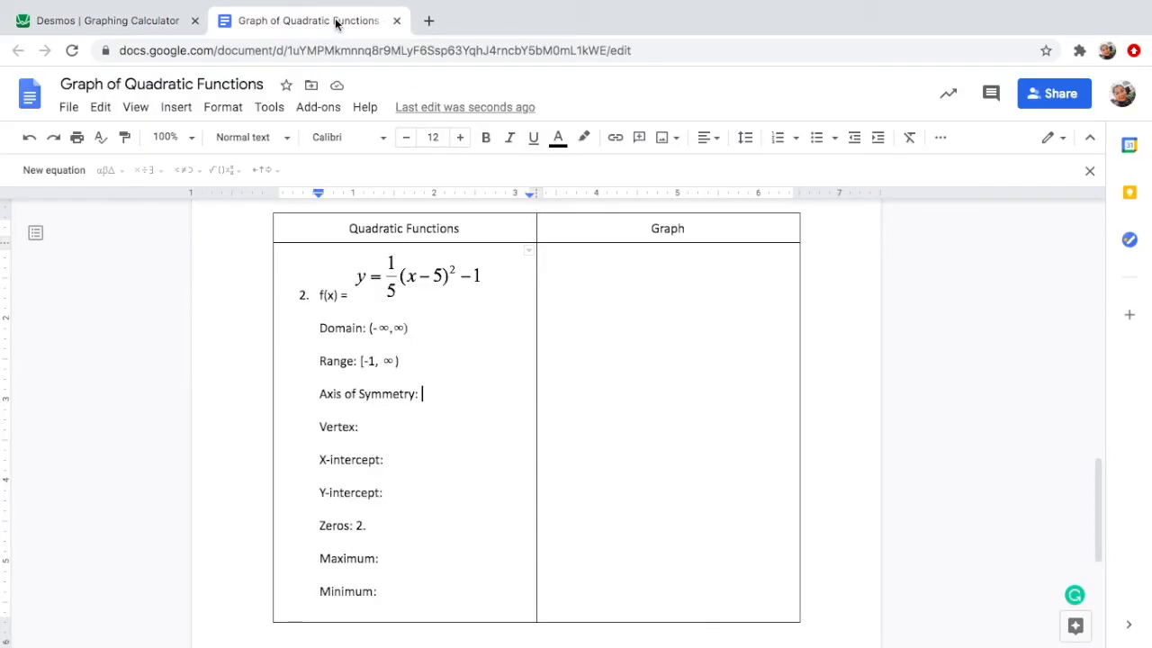
{"action": "left_click", "coordinate": [455, 394]}
{"action": "type", "text": "x "}
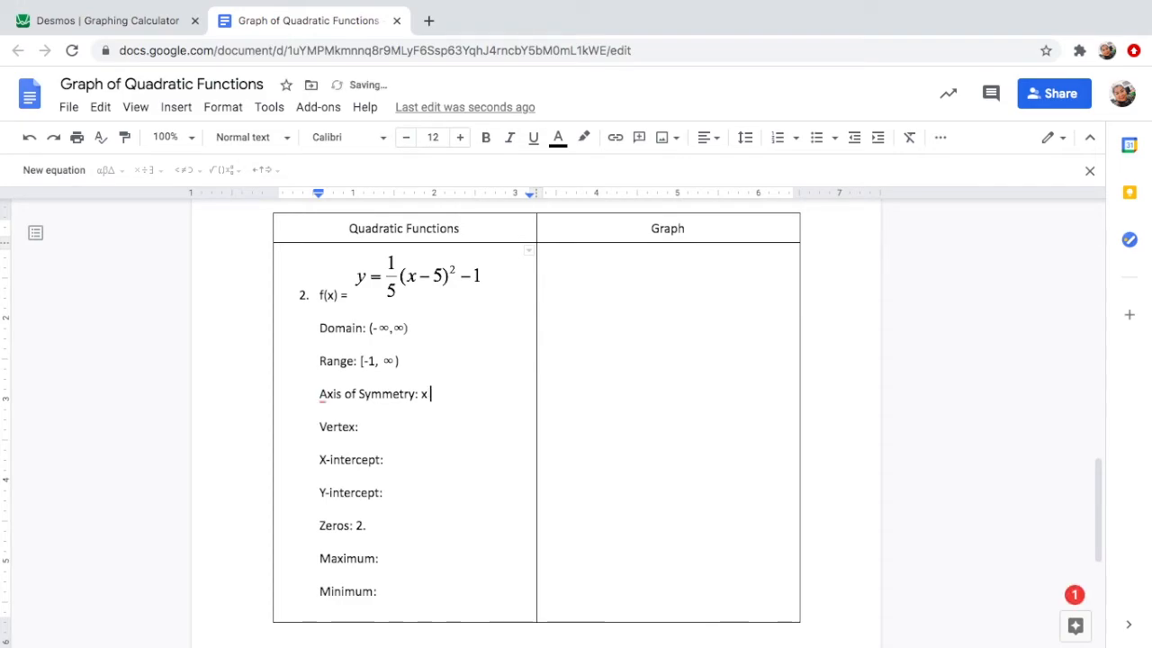
{"action": "type", "text": "= 5"}
Step: Read the vertex from the Desmos graph and enter (5, -1) as the Vertex of problem 2 in the worksheet
{"action": "left_click", "coordinate": [377, 428]}
{"action": "left_click", "coordinate": [144, 21]}
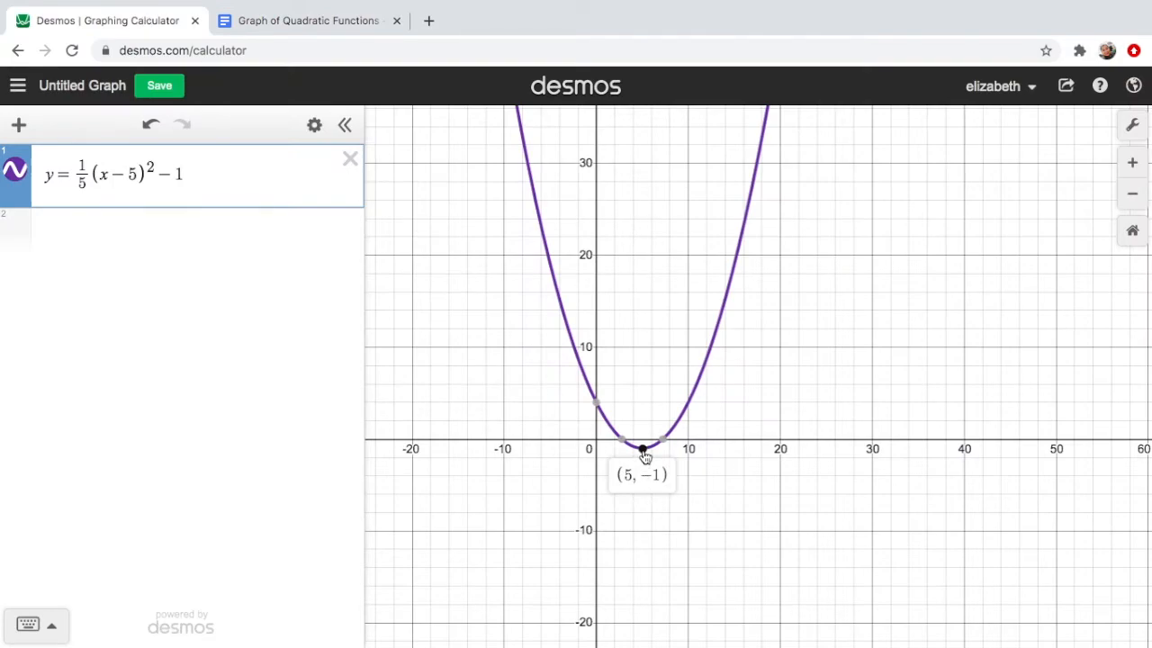
{"action": "left_click", "coordinate": [340, 22]}
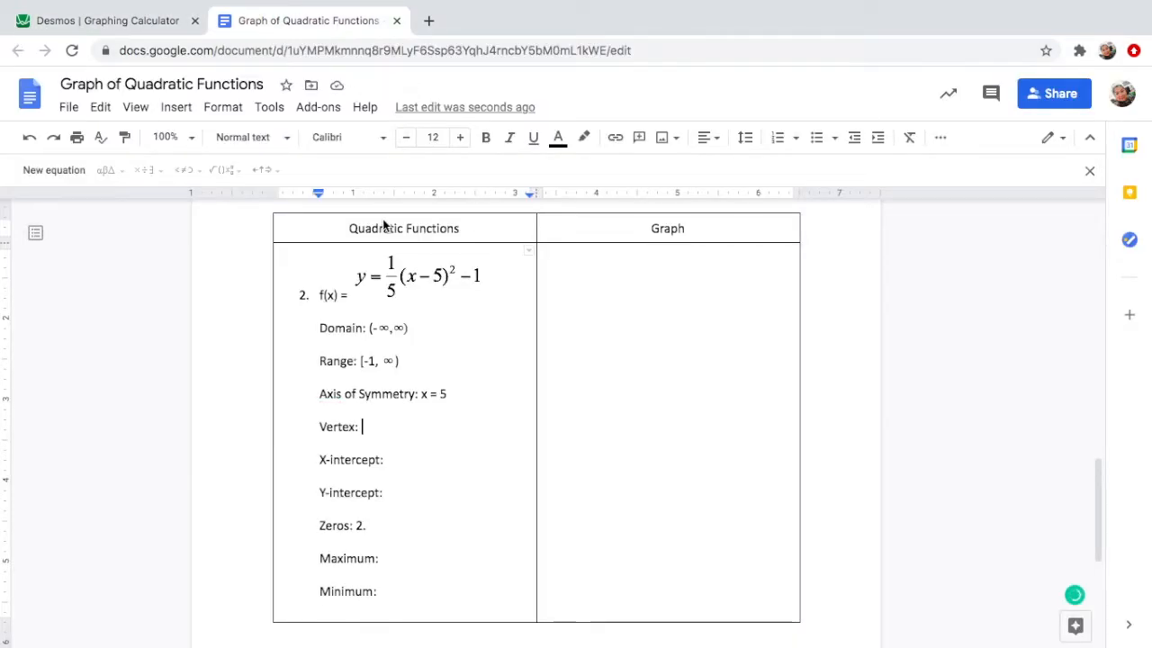
{"action": "type", "text": "(5, "}
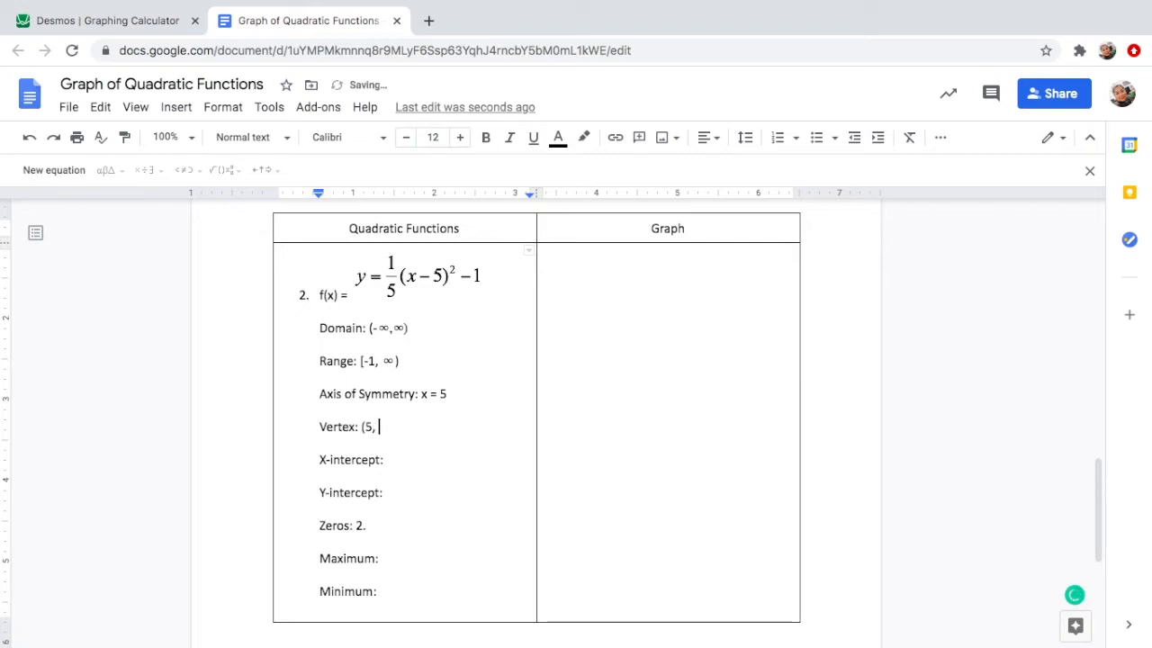
{"action": "type", "text": "-1)"}
Step: Label both x-intercepts on the Desmos graph and enter the first one, rounded to (2.76, 0), as the worksheet's X-intercept
{"action": "left_click", "coordinate": [150, 20]}
{"action": "left_click", "coordinate": [621, 441]}
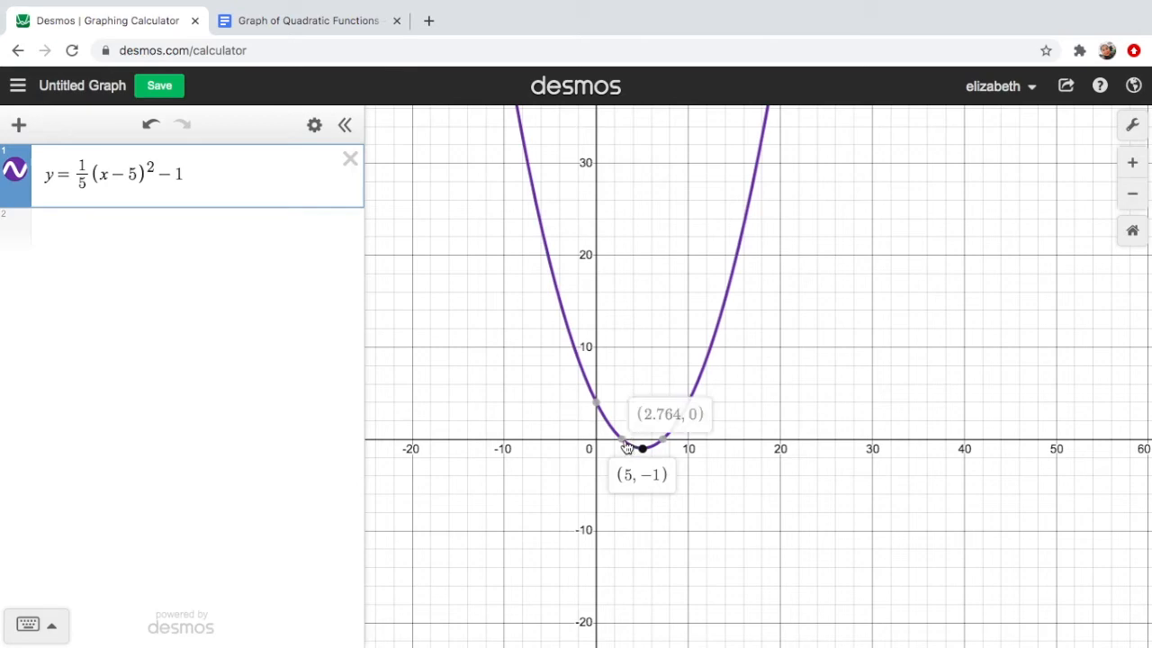
{"action": "left_click", "coordinate": [663, 441]}
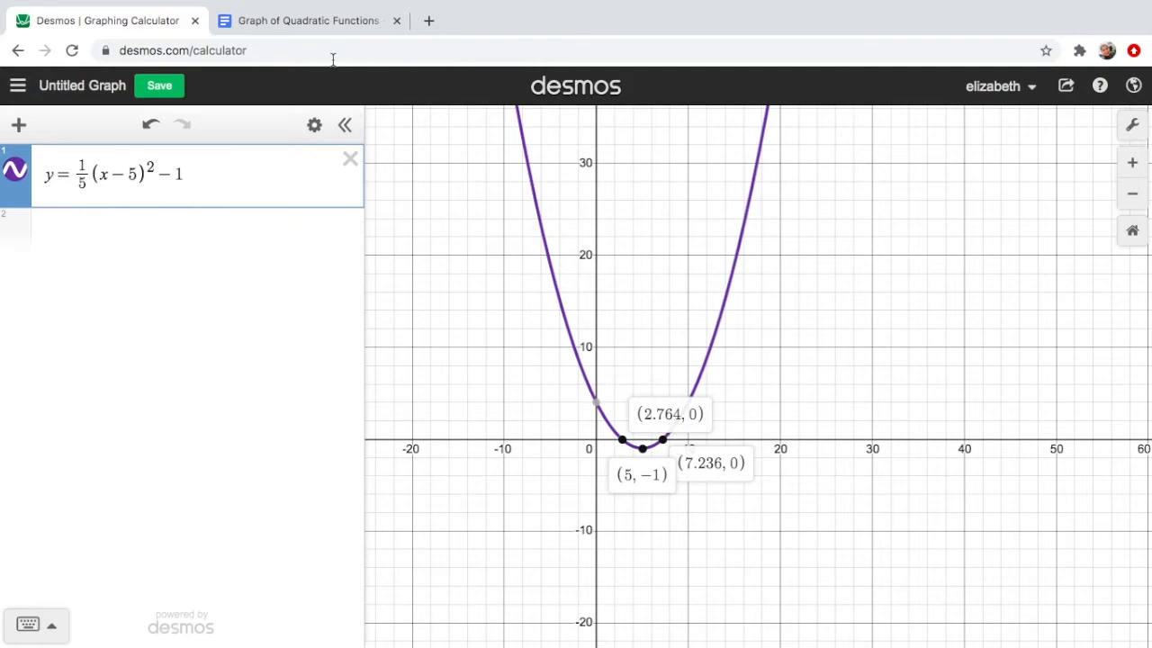
{"action": "left_click", "coordinate": [325, 27]}
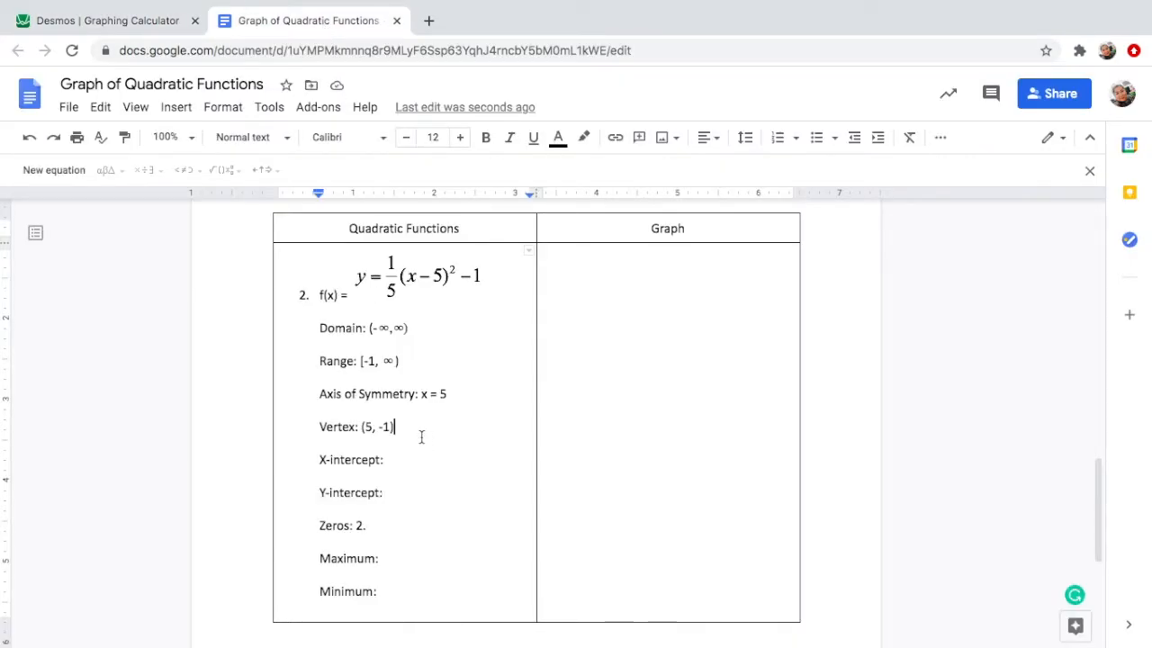
{"action": "type", "text": "(2.76, 0)"}
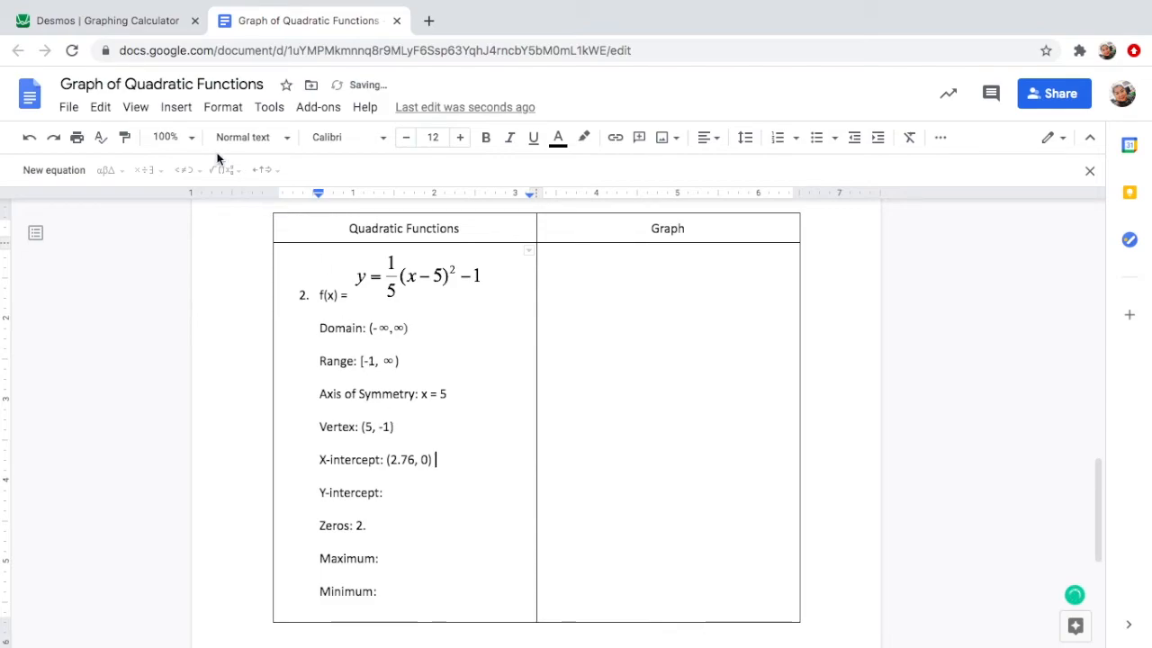
Step: Read the larger x-intercept on the Desmos graph and add it, rounded to (7.24, 0), to the worksheet's X-intercept line
{"action": "left_click", "coordinate": [149, 23]}
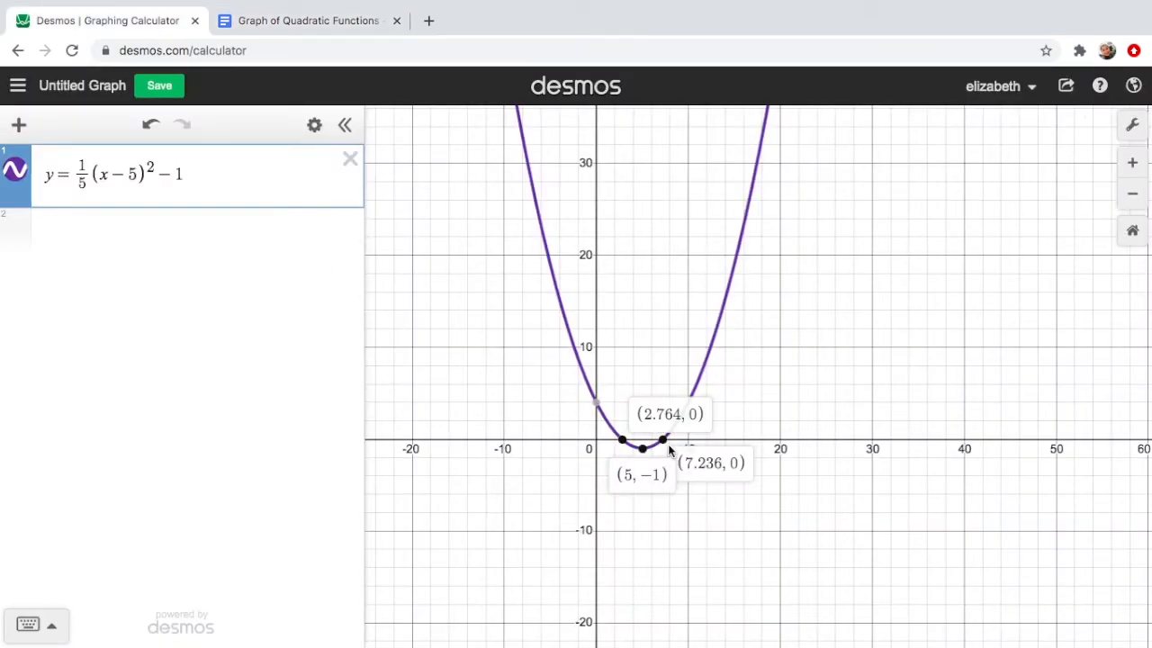
{"action": "left_click", "coordinate": [624, 441]}
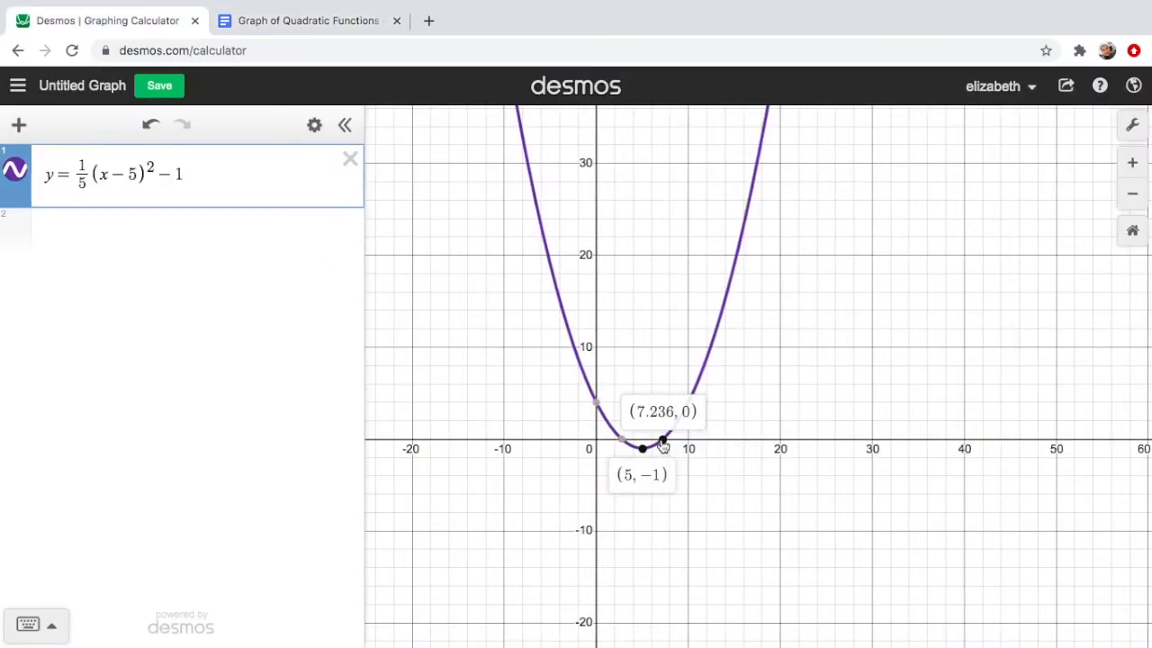
{"action": "left_click", "coordinate": [313, 23]}
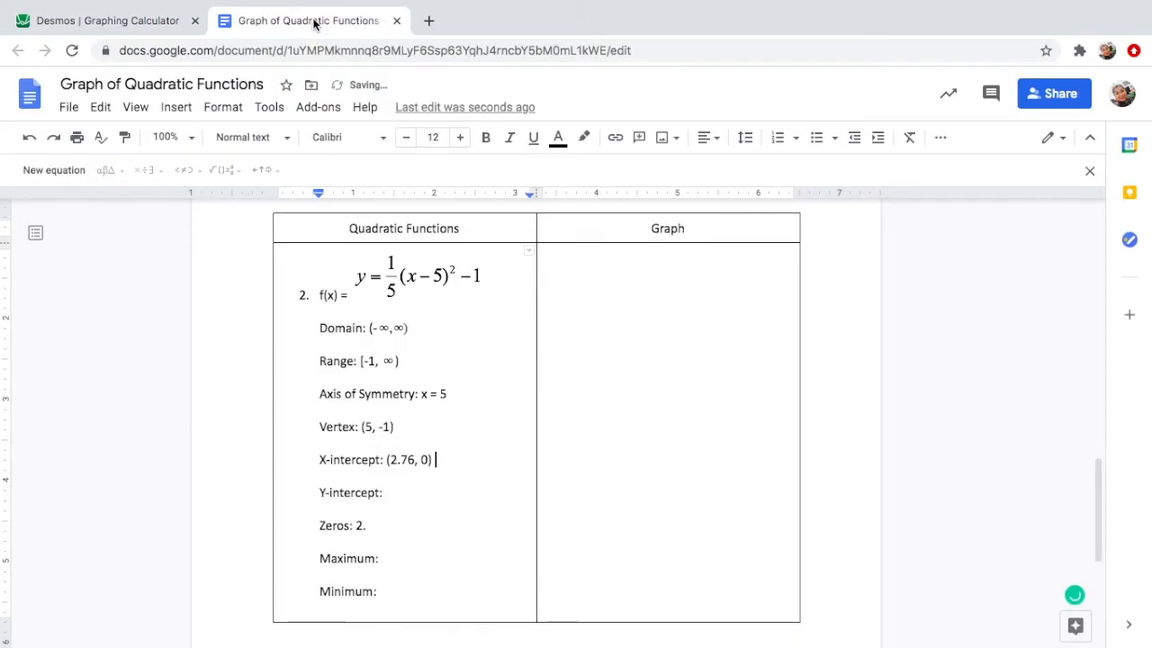
{"action": "left_click", "coordinate": [481, 462]}
{"action": "type", "text": "(7.2"}
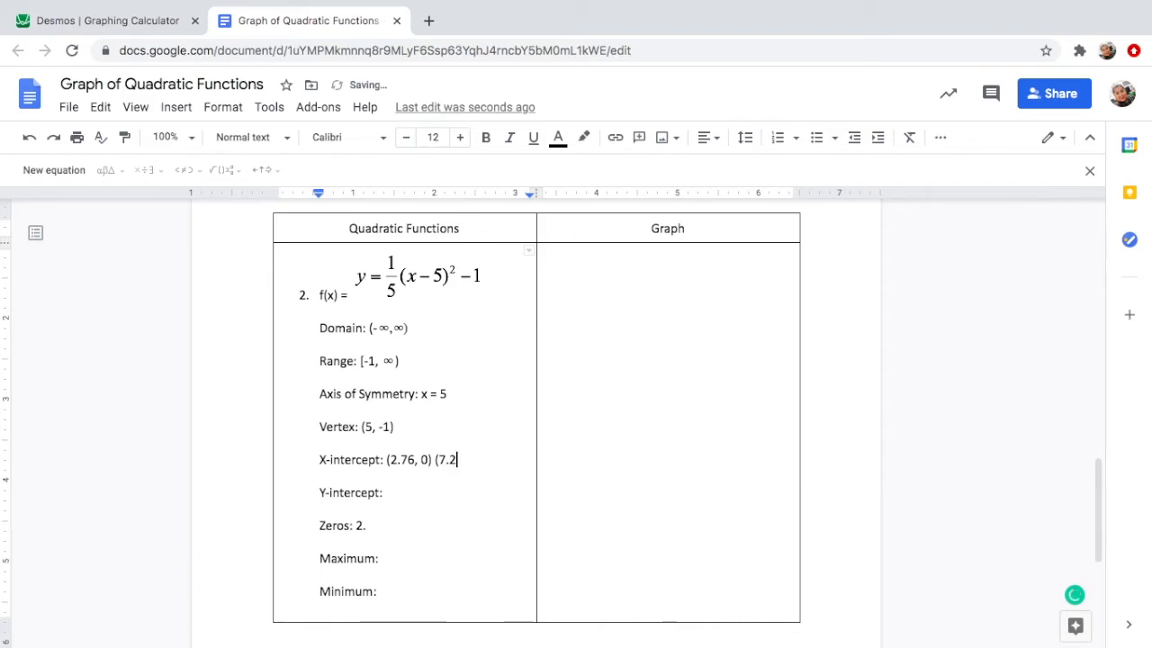
{"action": "type", "text": "4, 0"}
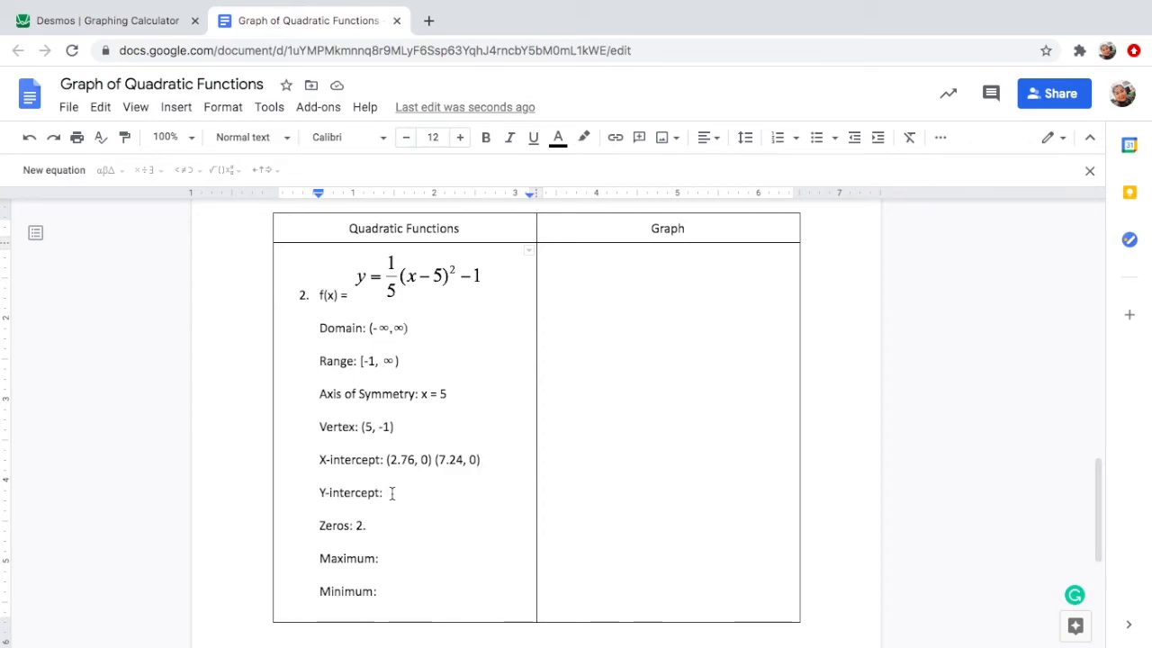
Step: Label the y-intercept on the Desmos graph and enter (0, 4) as the Y-intercept of problem 2 in the worksheet
{"action": "left_click", "coordinate": [148, 24]}
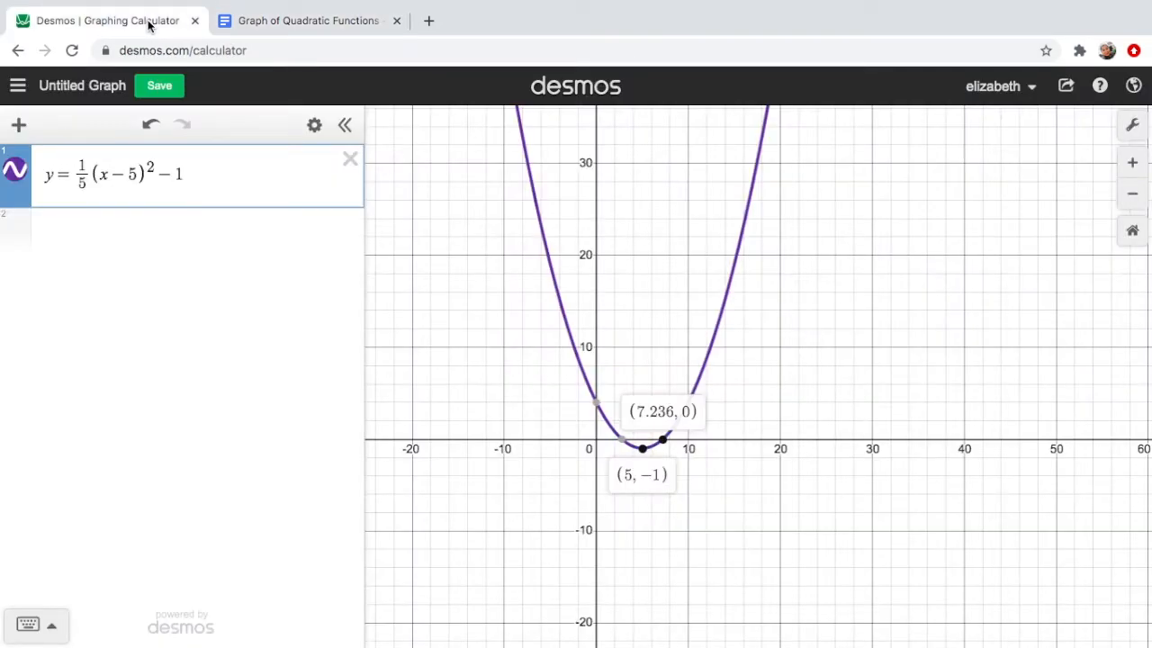
{"action": "mouse_move", "coordinate": [599, 409]}
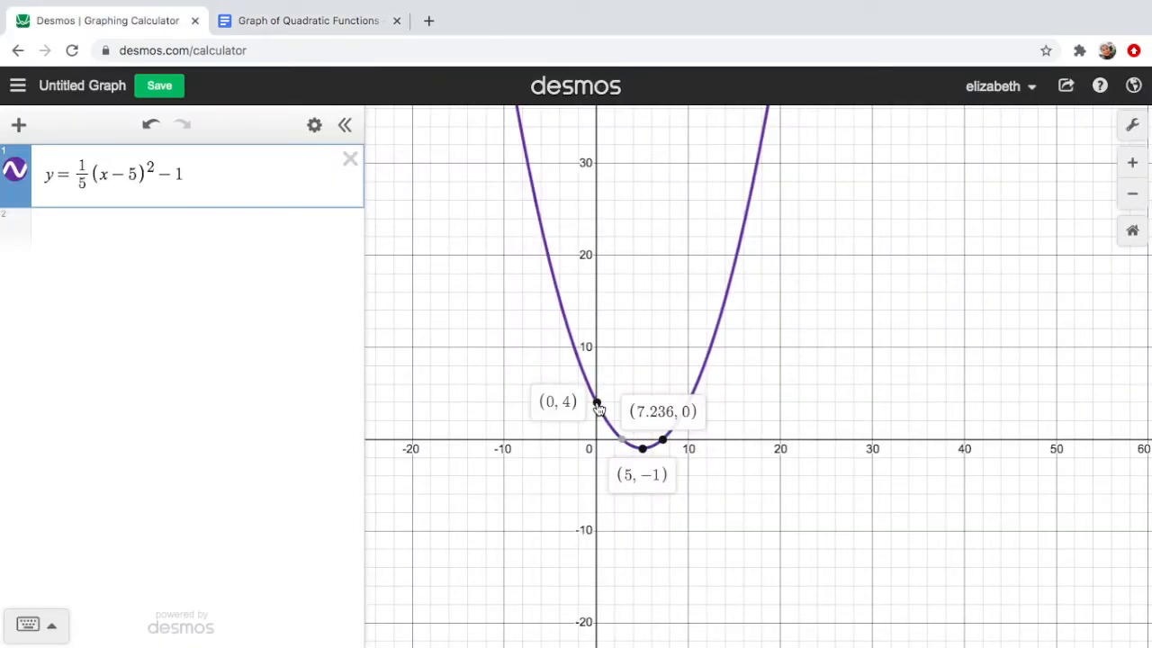
{"action": "left_click", "coordinate": [342, 19]}
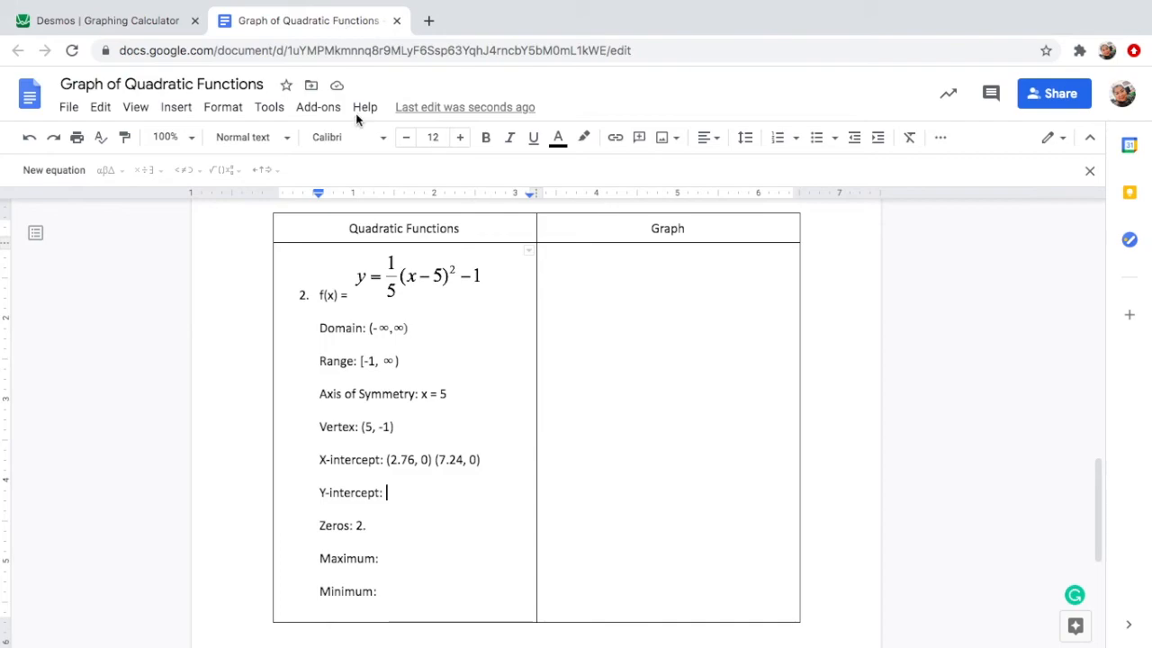
{"action": "type", "text": "("}
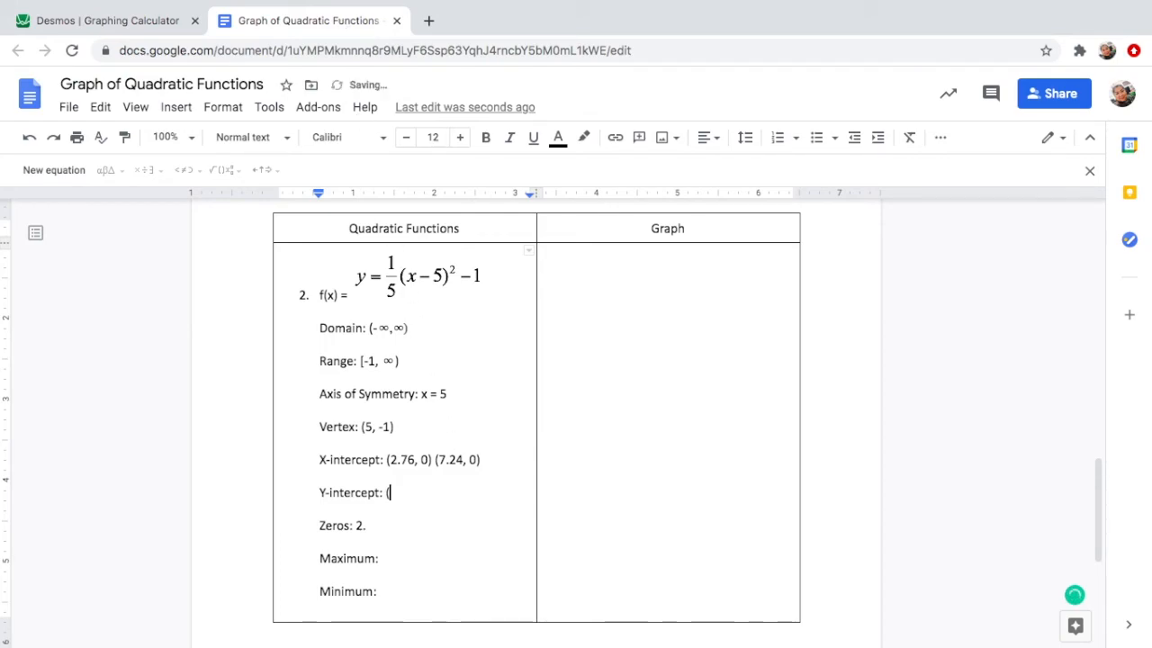
{"action": "type", "text": "0, 4"}
Step: Clear the stray text after Zeros in problem 2 and enter 2.76, 7.24 instead
{"action": "key", "text": "BackSpace"}
{"action": "key", "text": "BackSpace"}
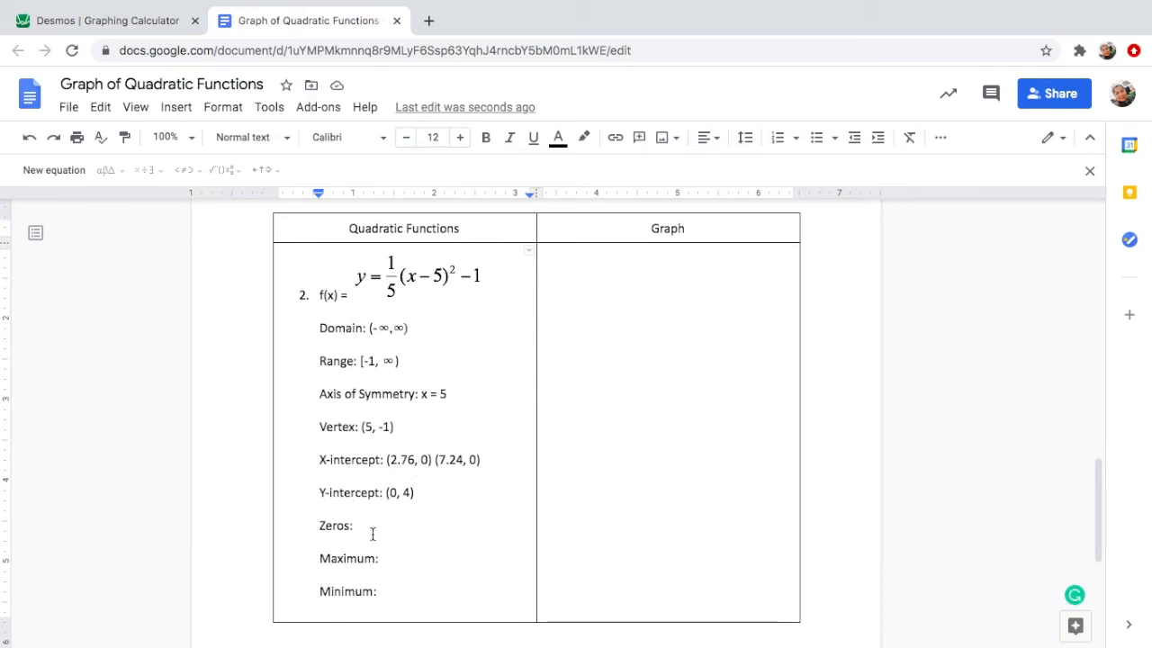
{"action": "type", "text": "2.76"}
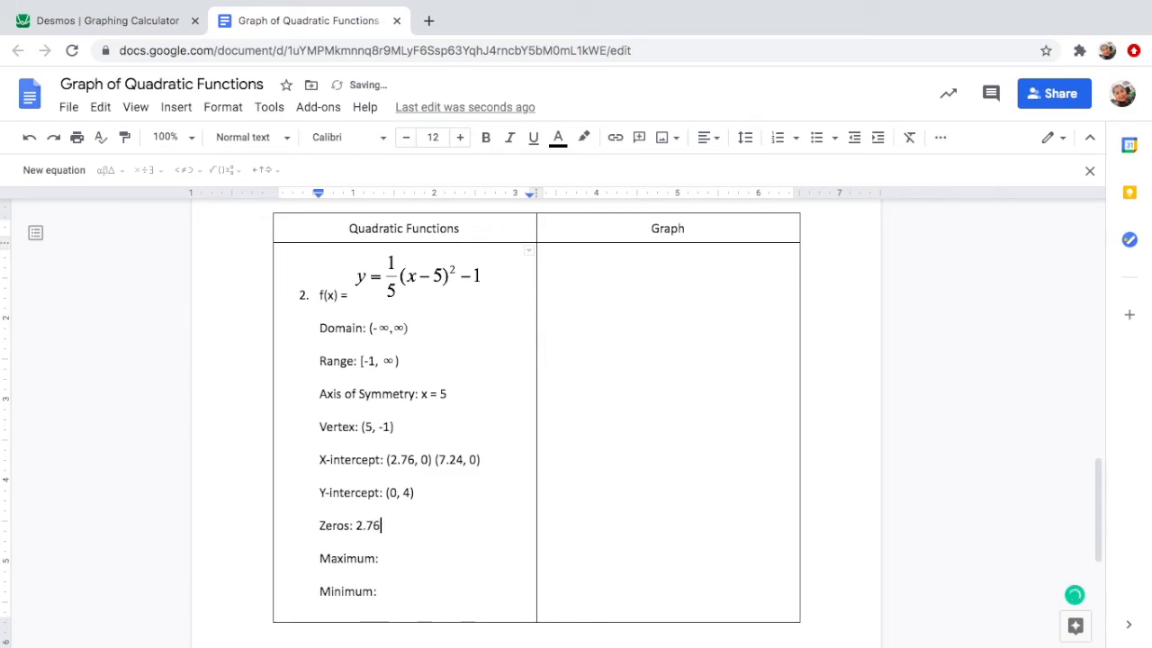
{"action": "type", "text": ", 7.24"}
Step: Label the smaller x-intercept again on the Desmos graph and return to the worksheet
{"action": "left_click", "coordinate": [139, 27]}
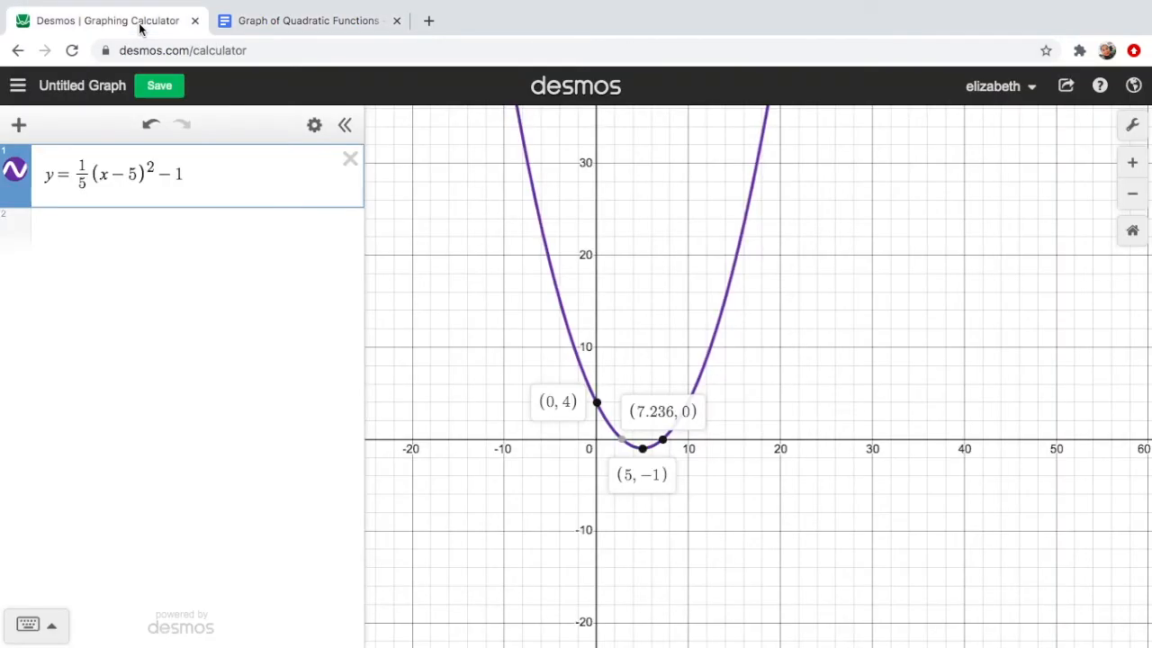
{"action": "left_click", "coordinate": [622, 442]}
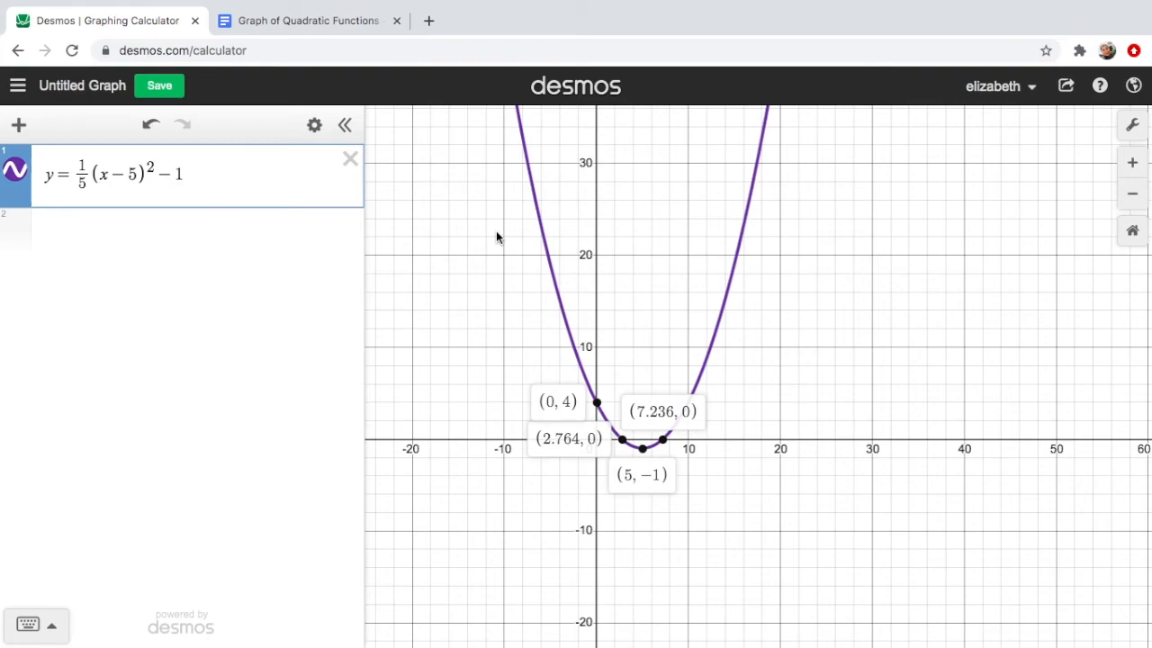
{"action": "left_click", "coordinate": [341, 26]}
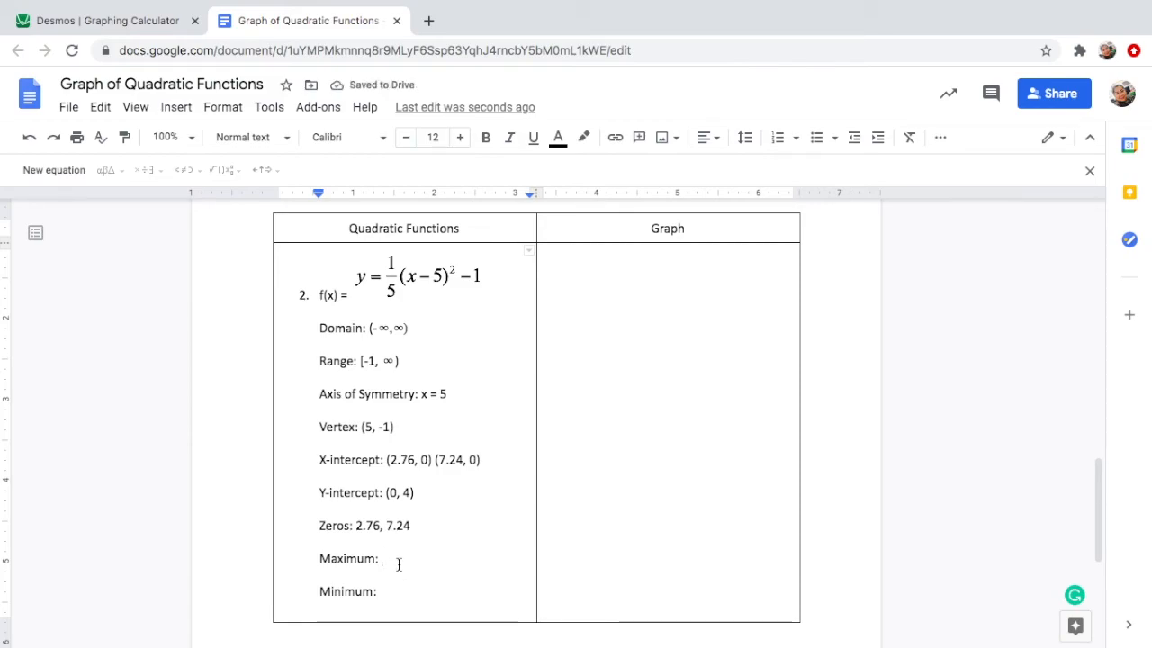
Step: Check the parabola's vertex on the Desmos graph and record Maximum as None and Minimum as Yes for problem 2 in the worksheet
{"action": "left_click", "coordinate": [147, 20]}
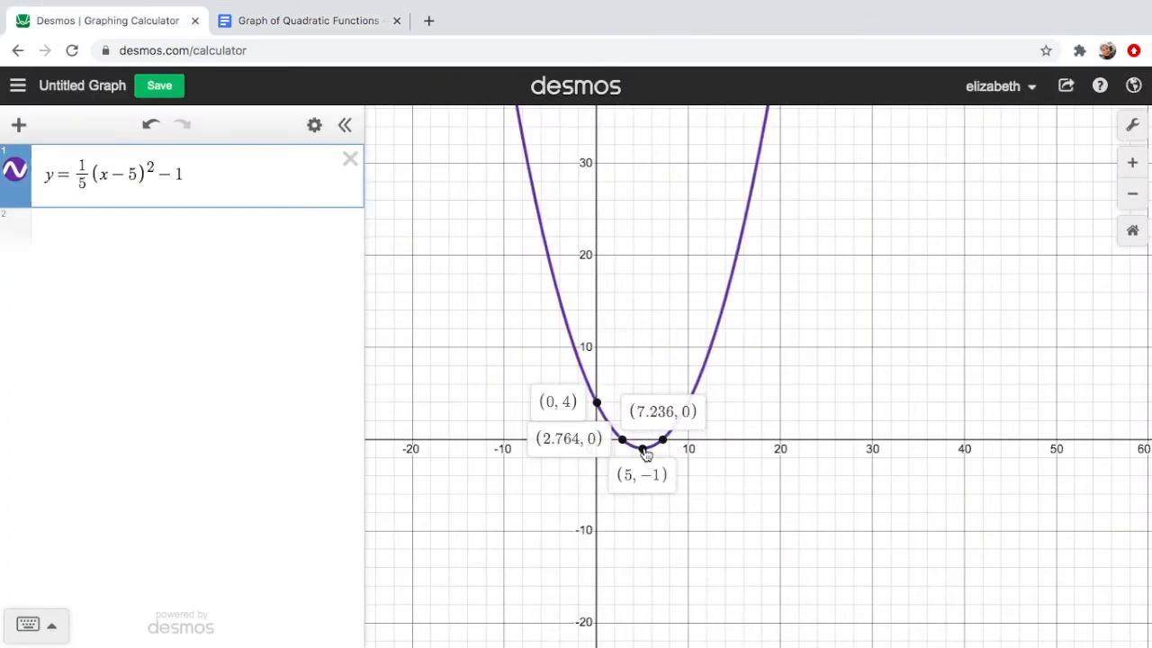
{"action": "left_click", "coordinate": [334, 22]}
{"action": "left_click", "coordinate": [396, 591]}
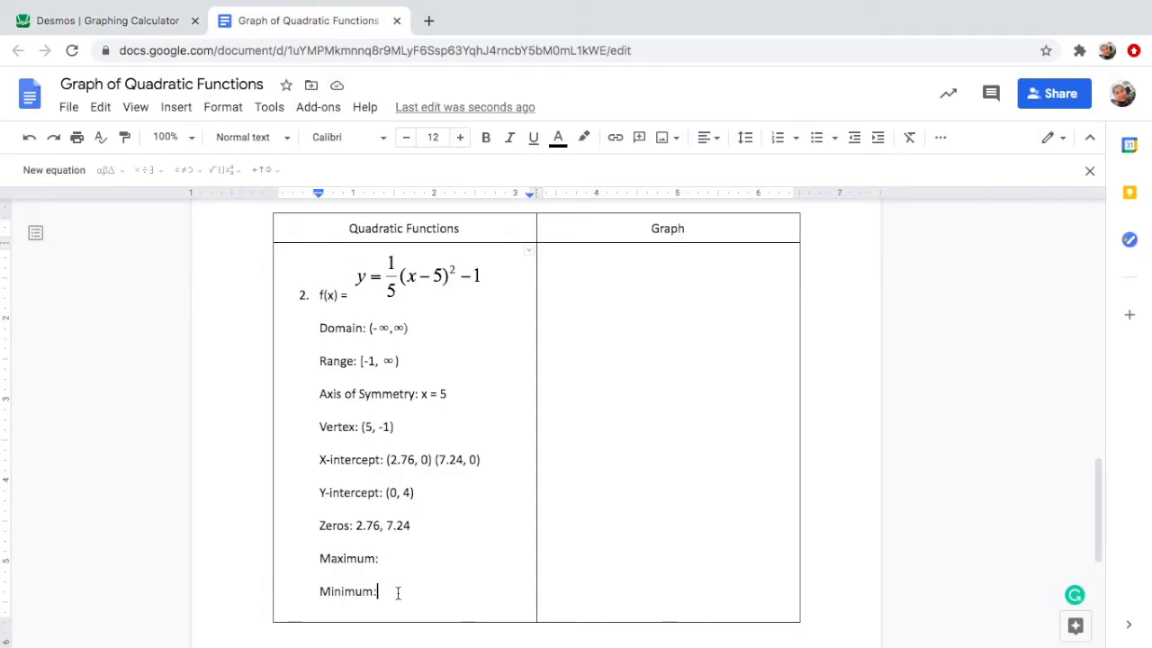
{"action": "type", "text": "Yes"}
{"action": "left_click", "coordinate": [394, 558]}
{"action": "type", "text": "None"}
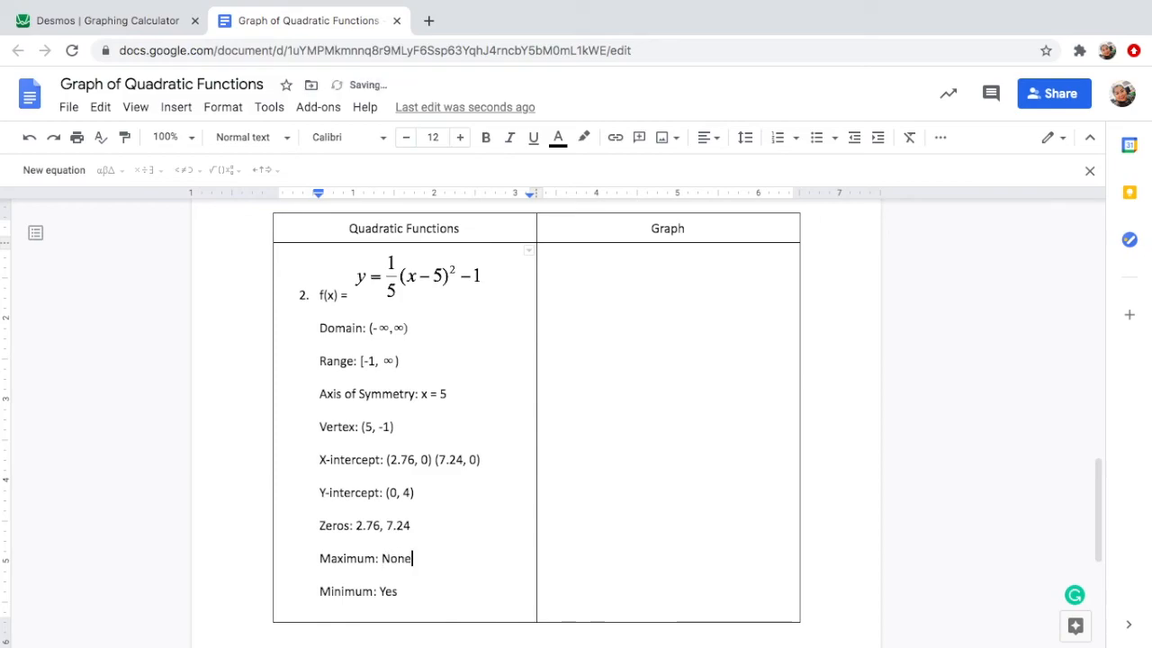
Step: Recheck the vertex on the Desmos graph and add ", y= -1" after Yes on the worksheet's Minimum line
{"action": "left_click", "coordinate": [416, 591]}
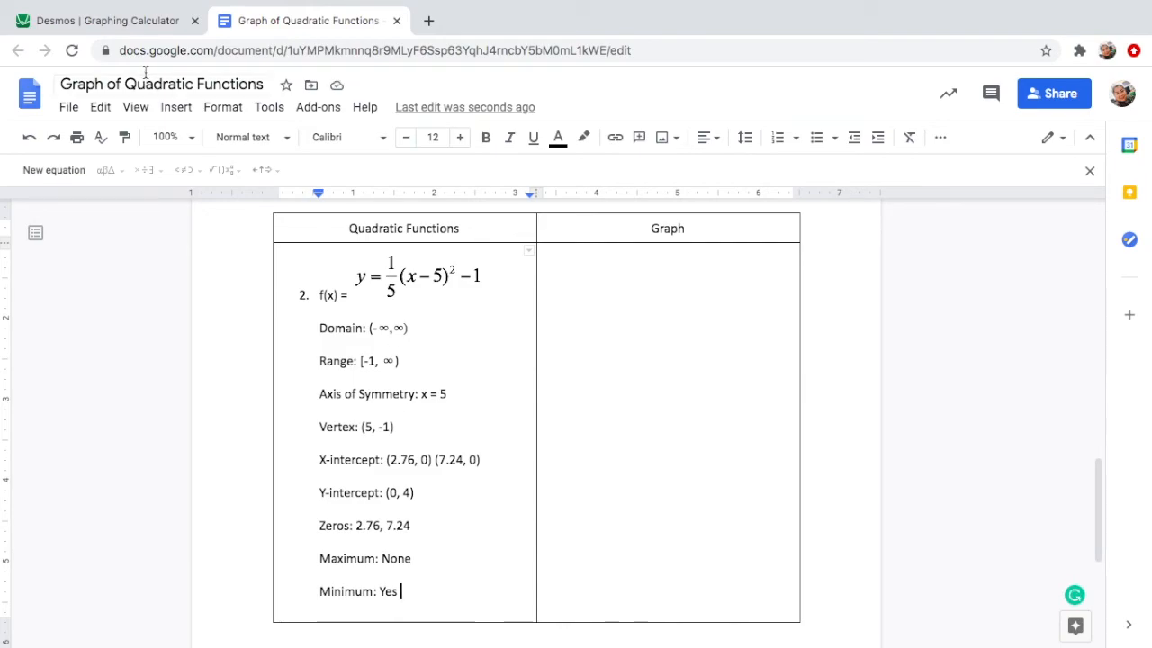
{"action": "left_click", "coordinate": [122, 26]}
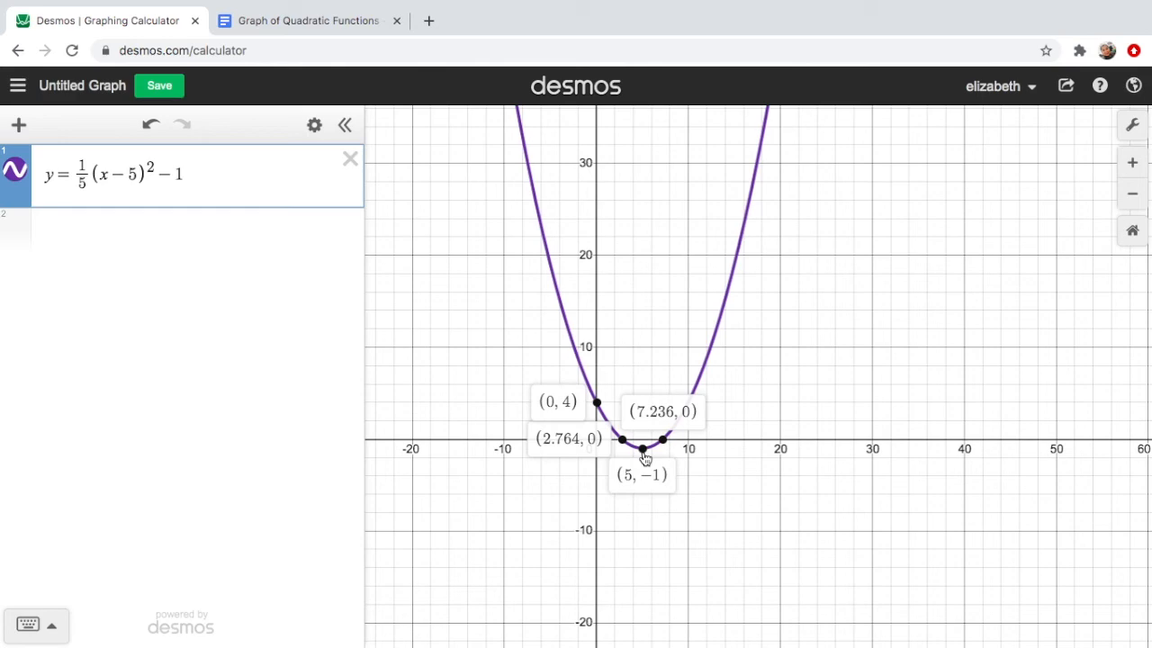
{"action": "left_click", "coordinate": [337, 26]}
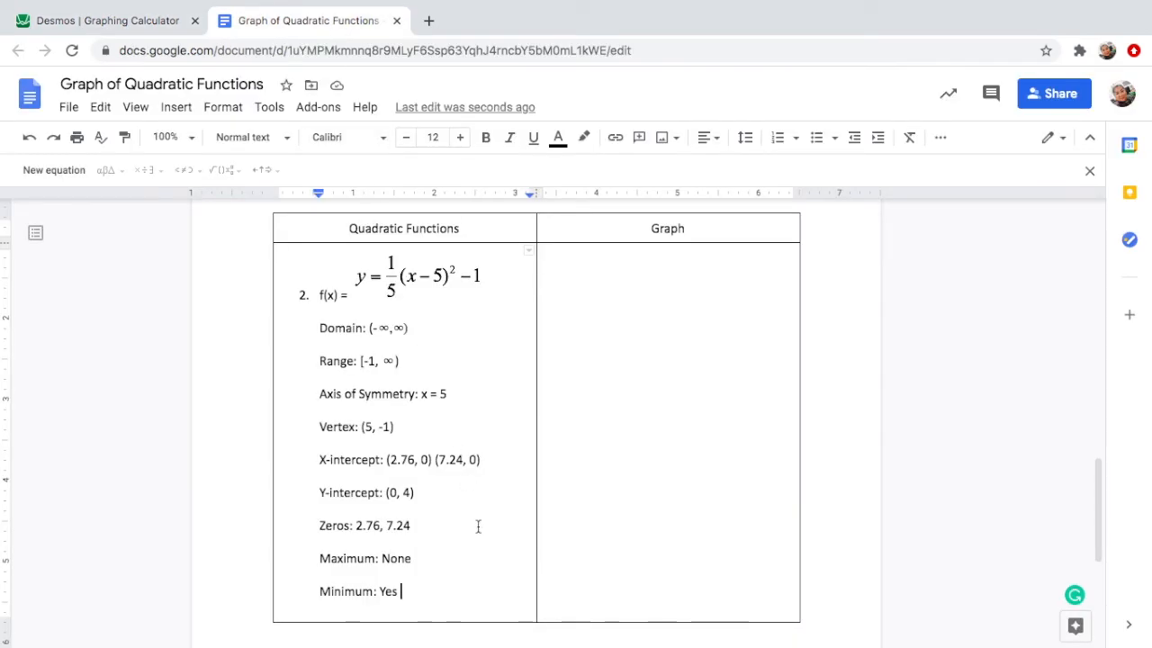
{"action": "type", "text": ","}
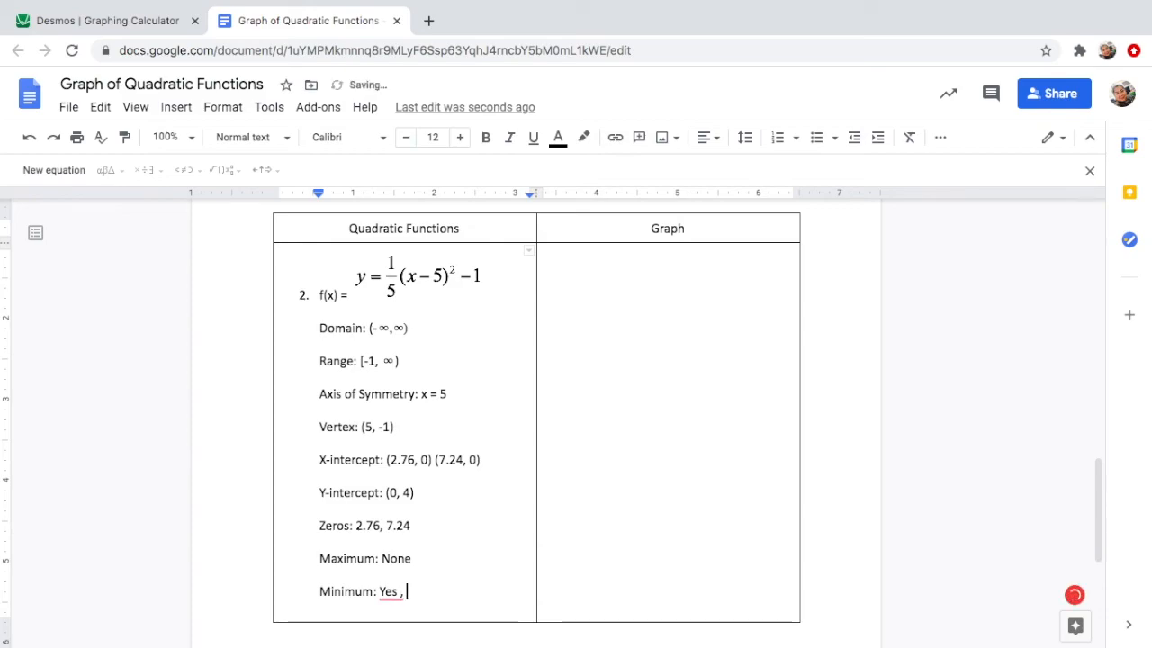
{"action": "type", "text": " y= -1"}
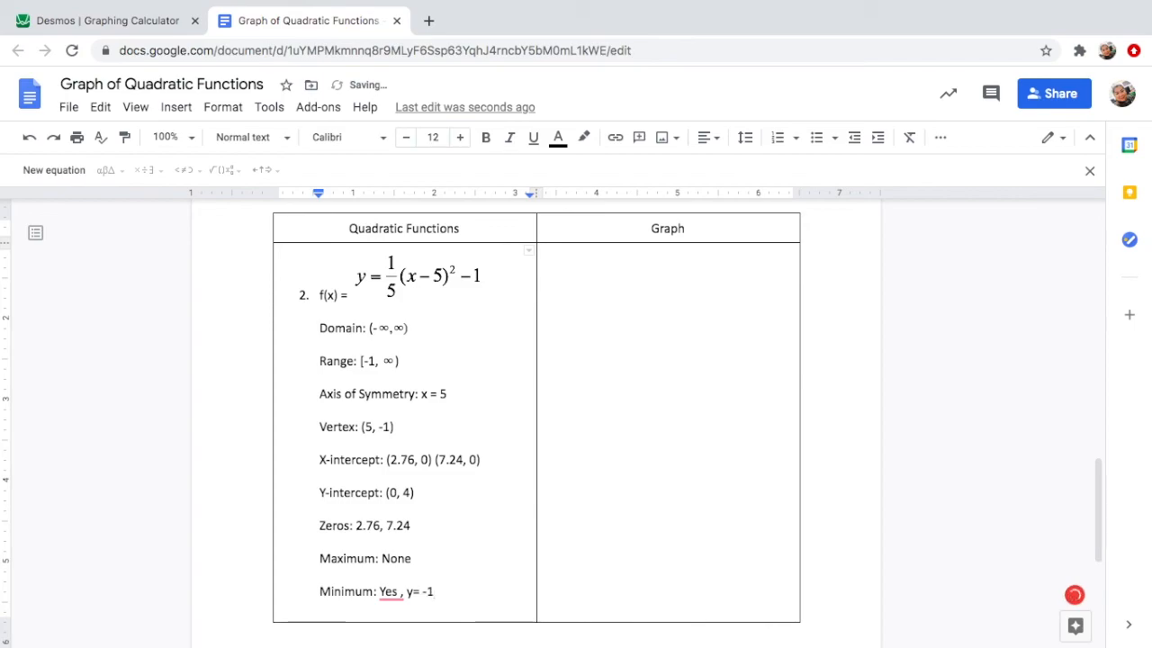
Step: Switch to Desmos, start exporting the graph as an image, and set its line thickness to Thick
{"action": "left_click", "coordinate": [151, 31]}
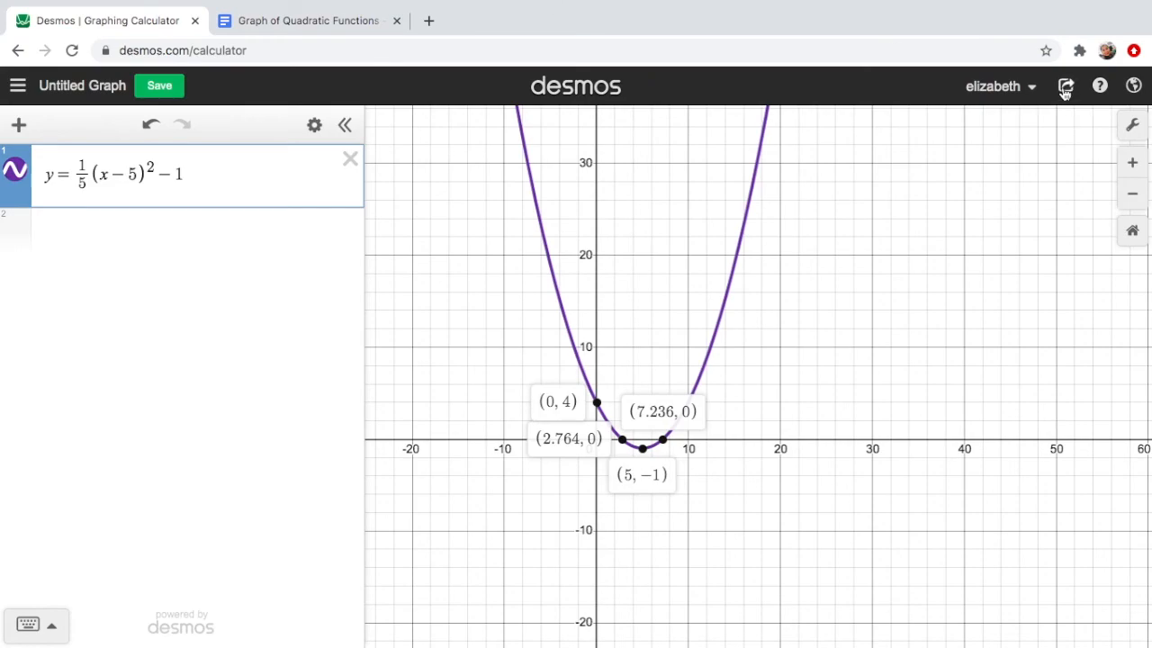
{"action": "left_click", "coordinate": [1065, 86]}
{"action": "left_click", "coordinate": [995, 237]}
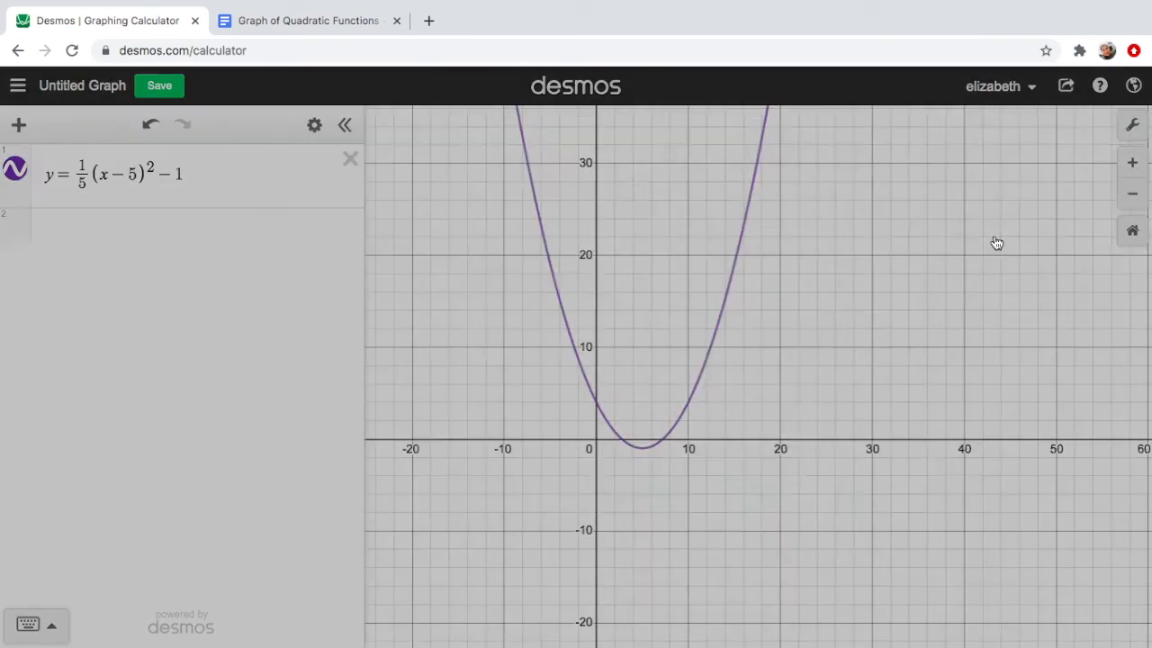
{"action": "left_click", "coordinate": [837, 314]}
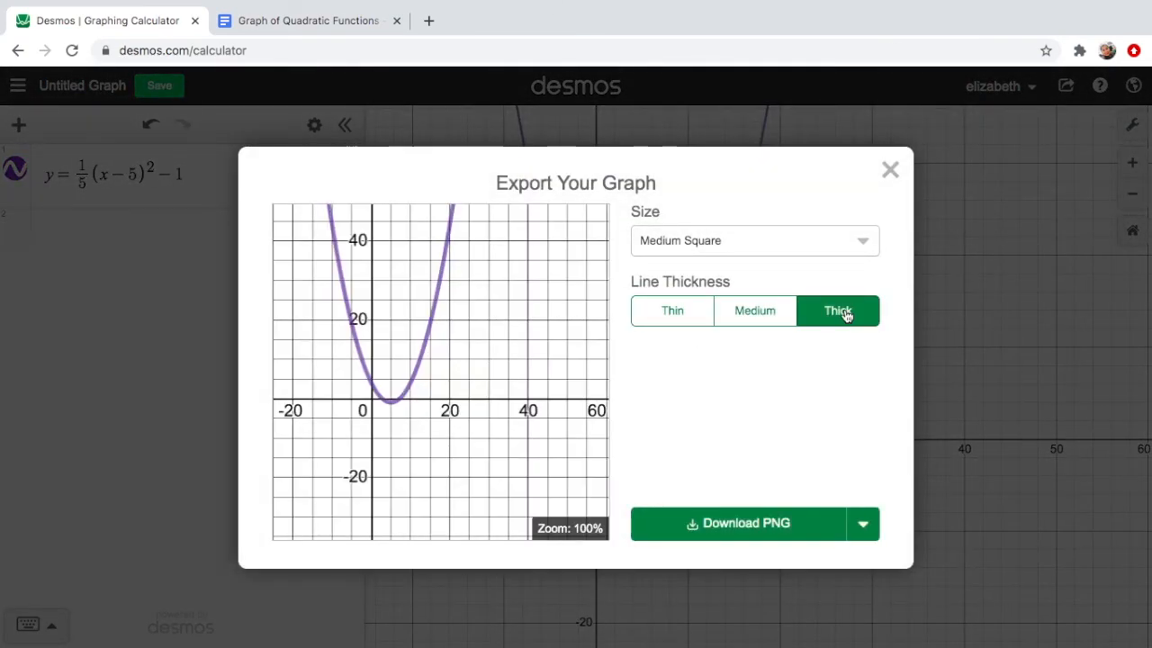